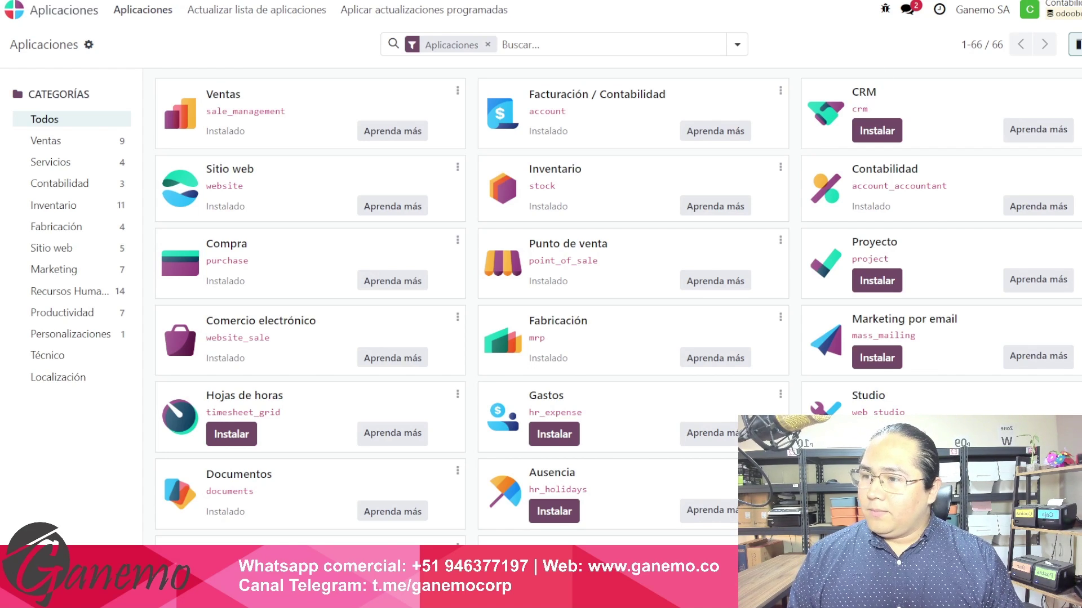
Step: Switch the interface to dark mode and back to light mode
click(1075, 12)
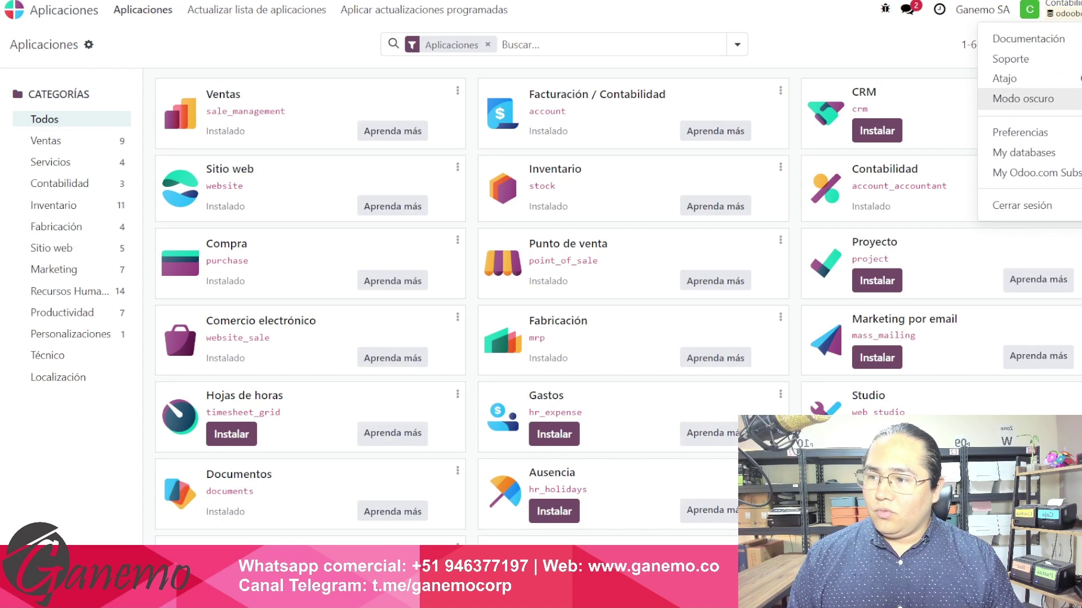
click(1065, 104)
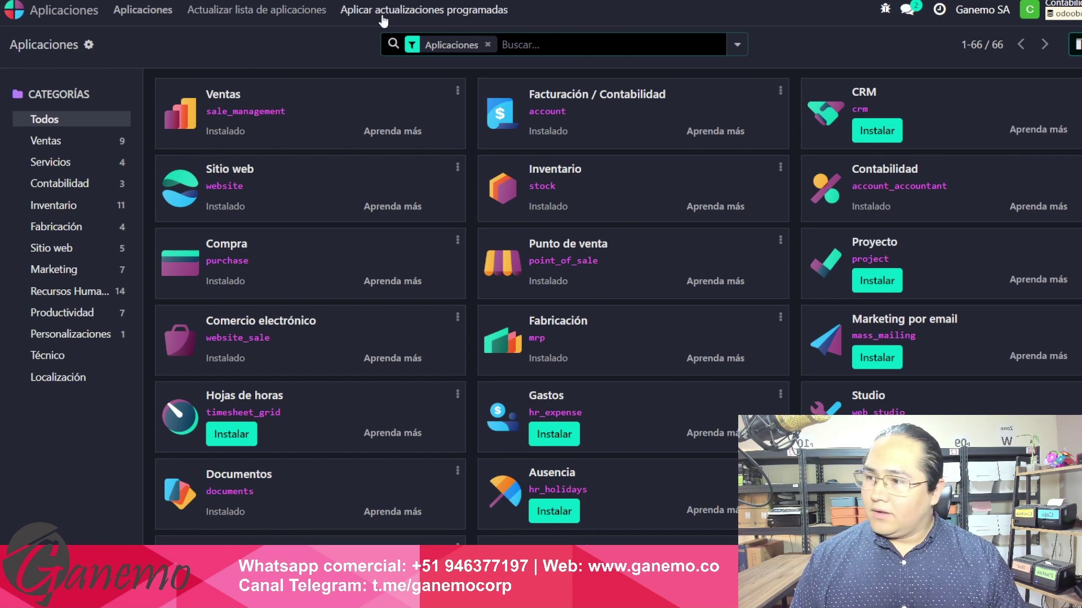
click(1062, 10)
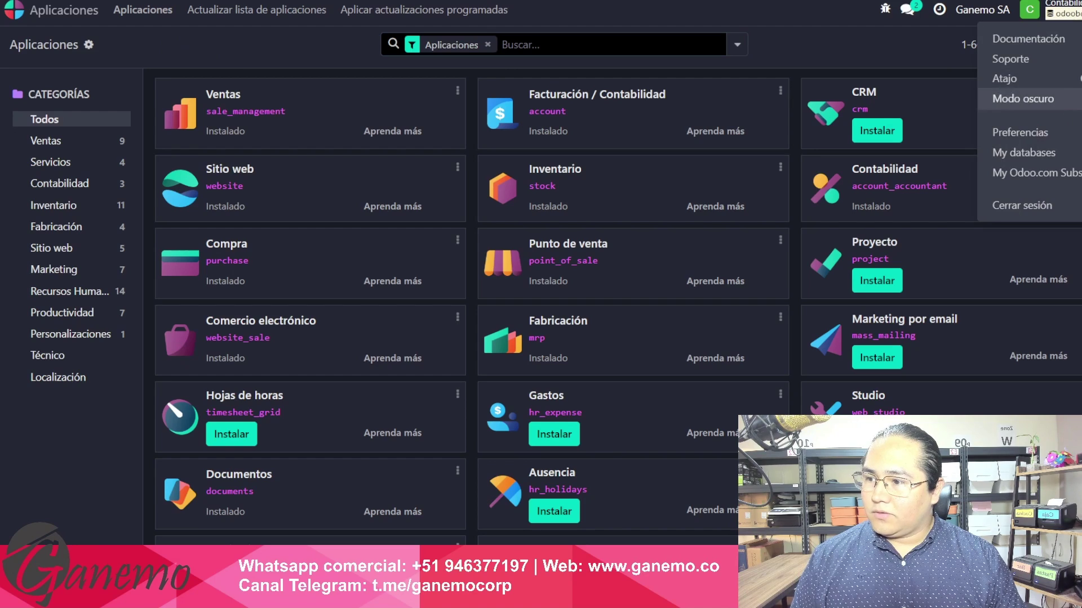
click(1022, 99)
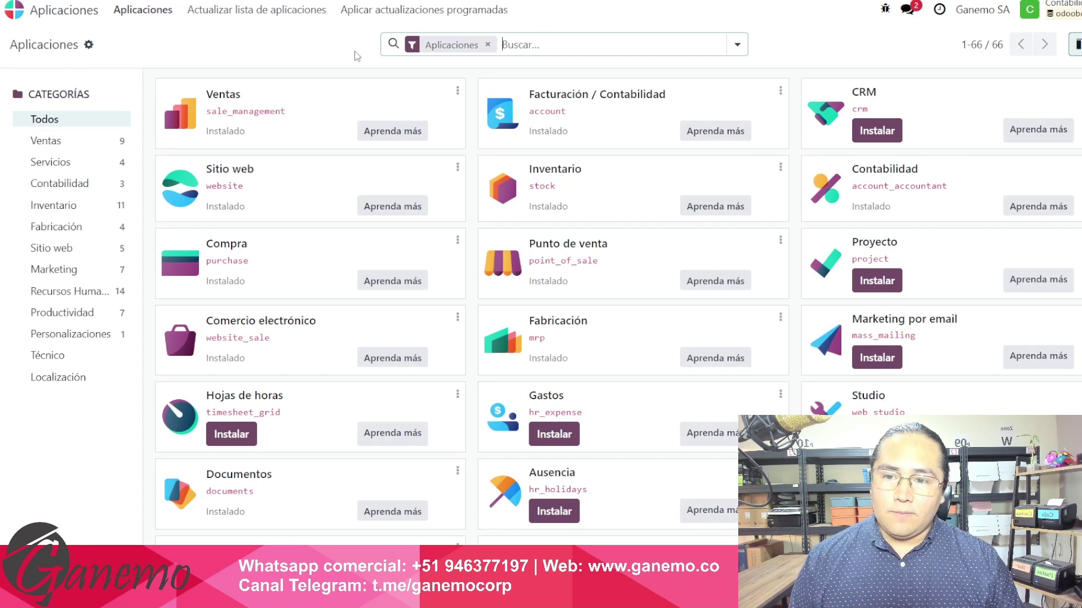
Step: Look through the applications catalogue, examining the names, technical names and icons of the available apps
drag(213, 95, 236, 100)
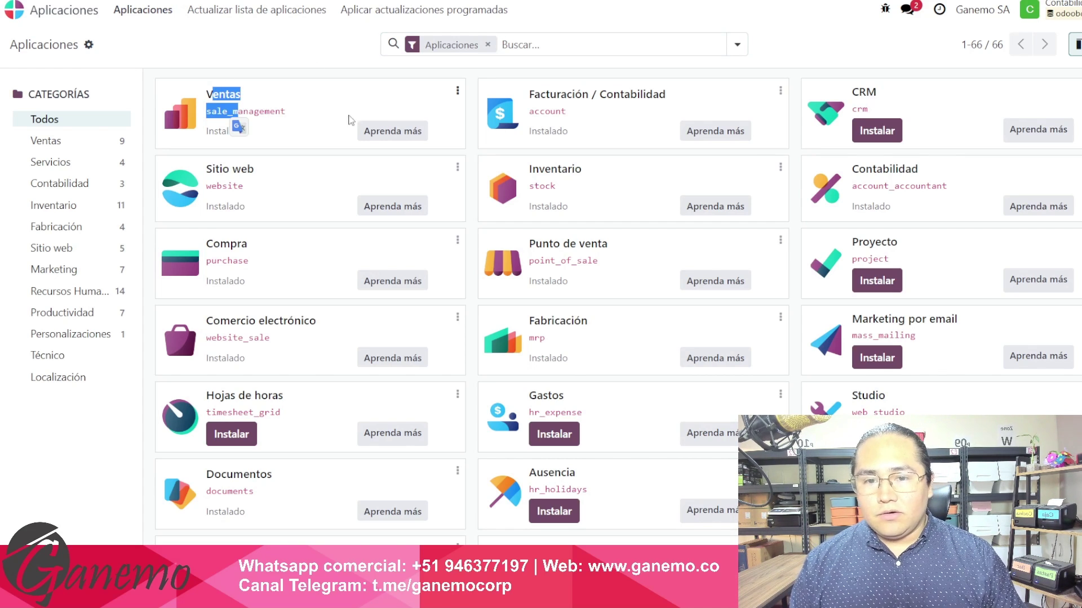
drag(550, 94, 632, 102)
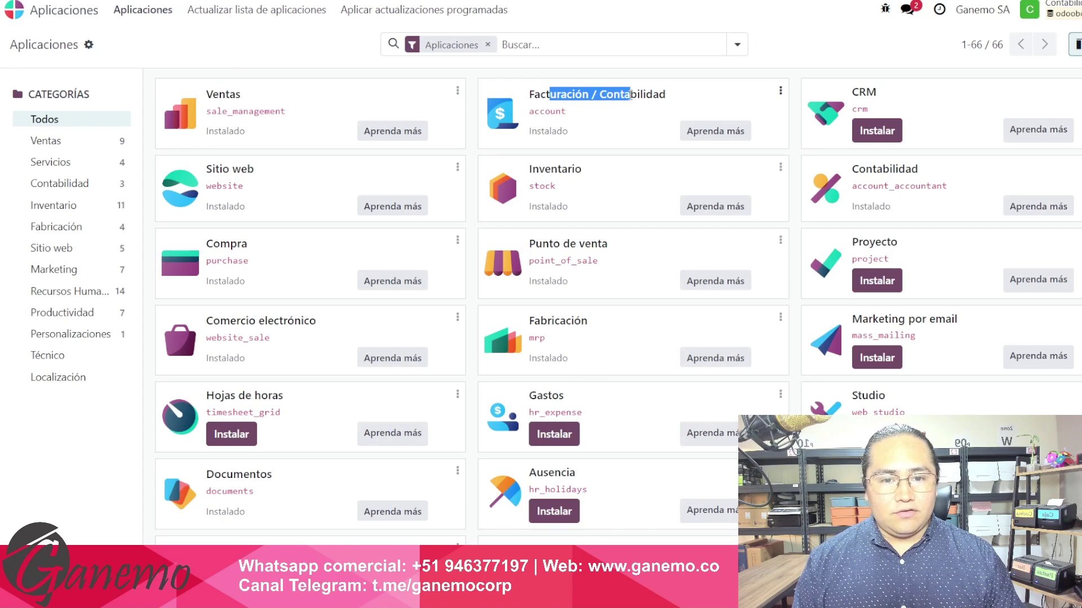
click(340, 58)
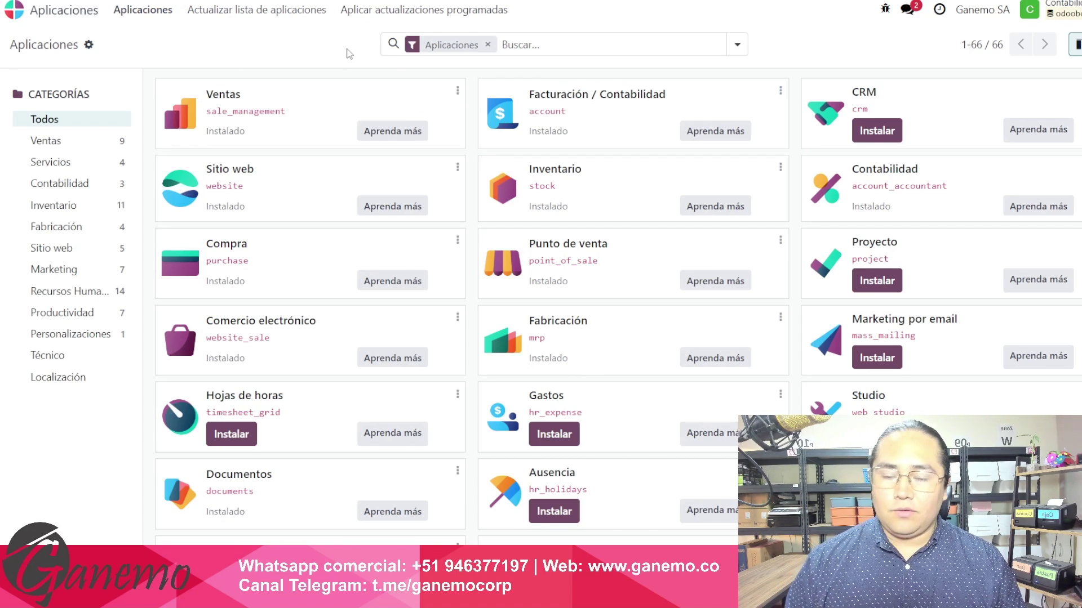
scroll(353, 181, down, 3)
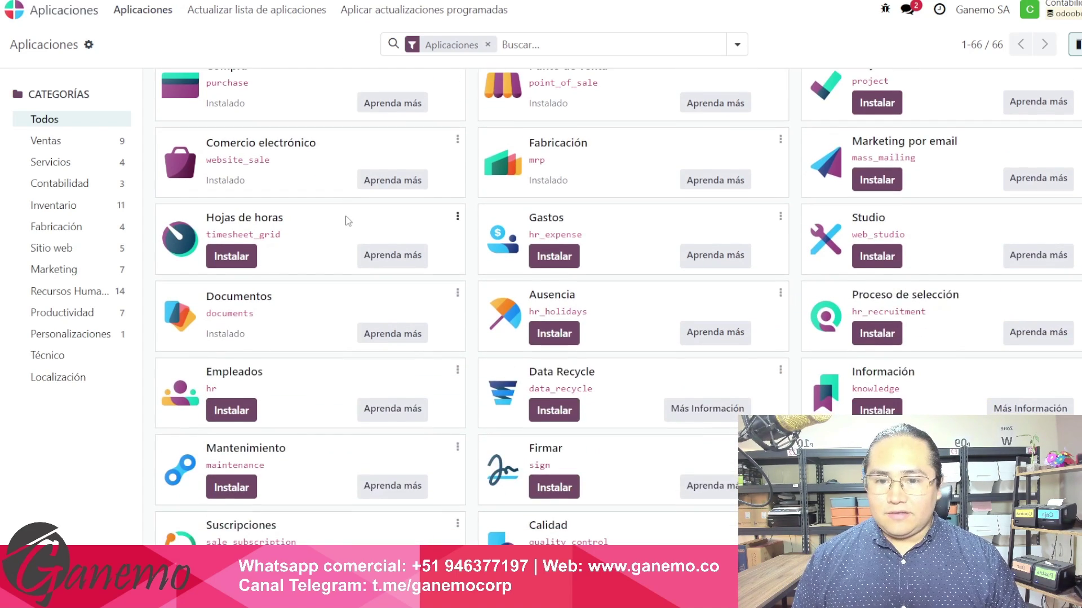
scroll(346, 217, down, 2)
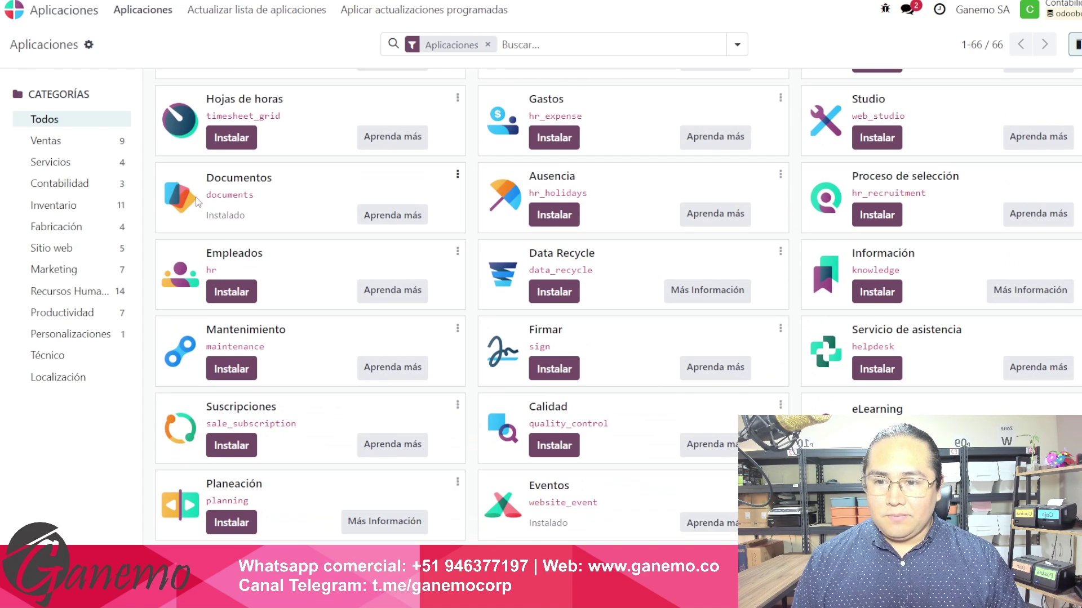
drag(541, 194, 567, 194)
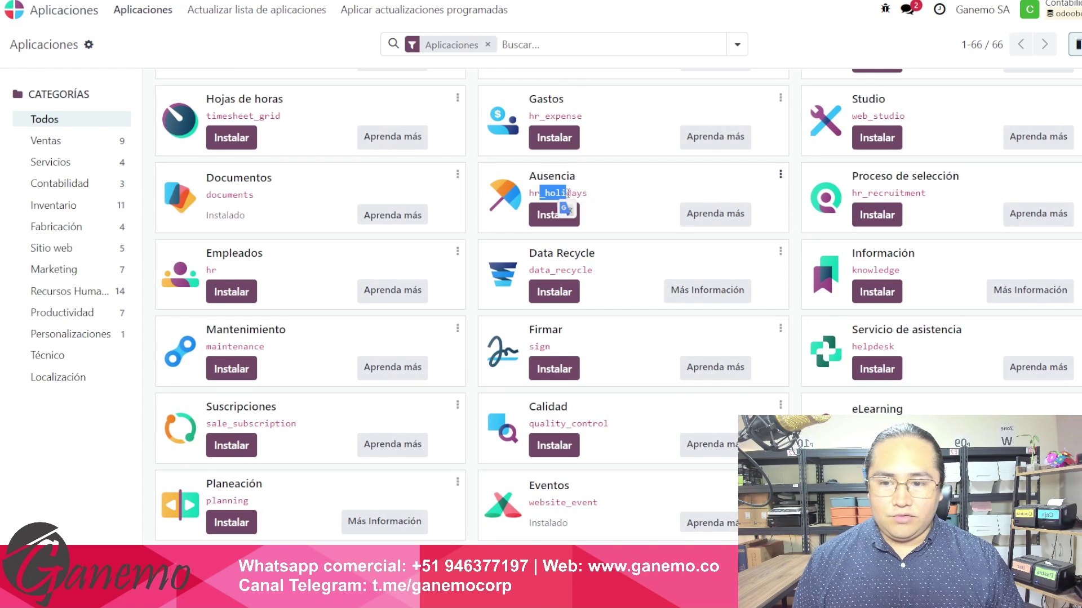
scroll(563, 205, down, 2)
drag(233, 305, 271, 305)
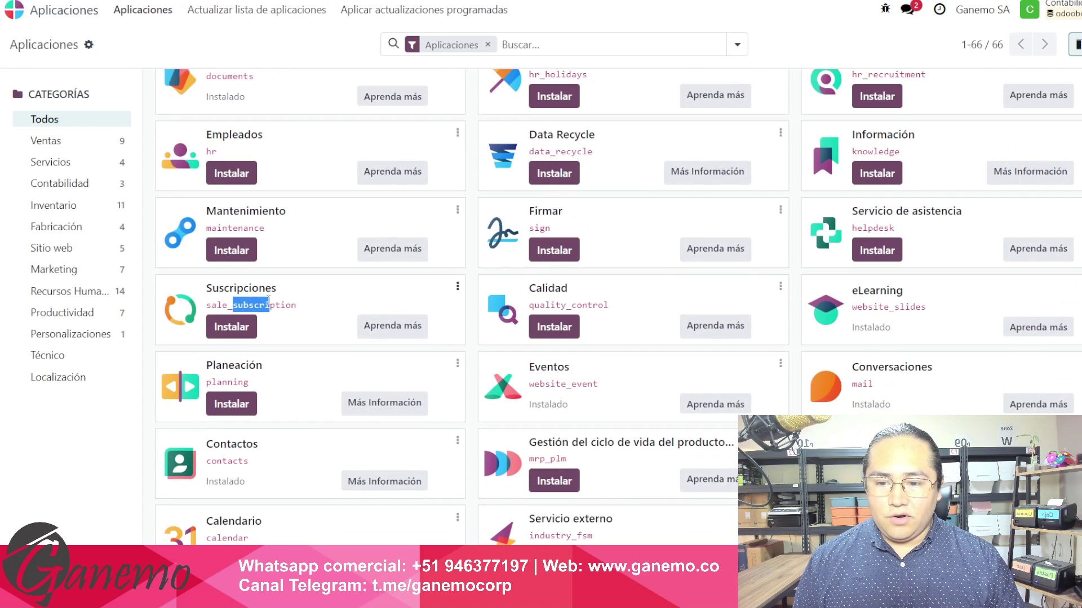
scroll(411, 304, down, 2)
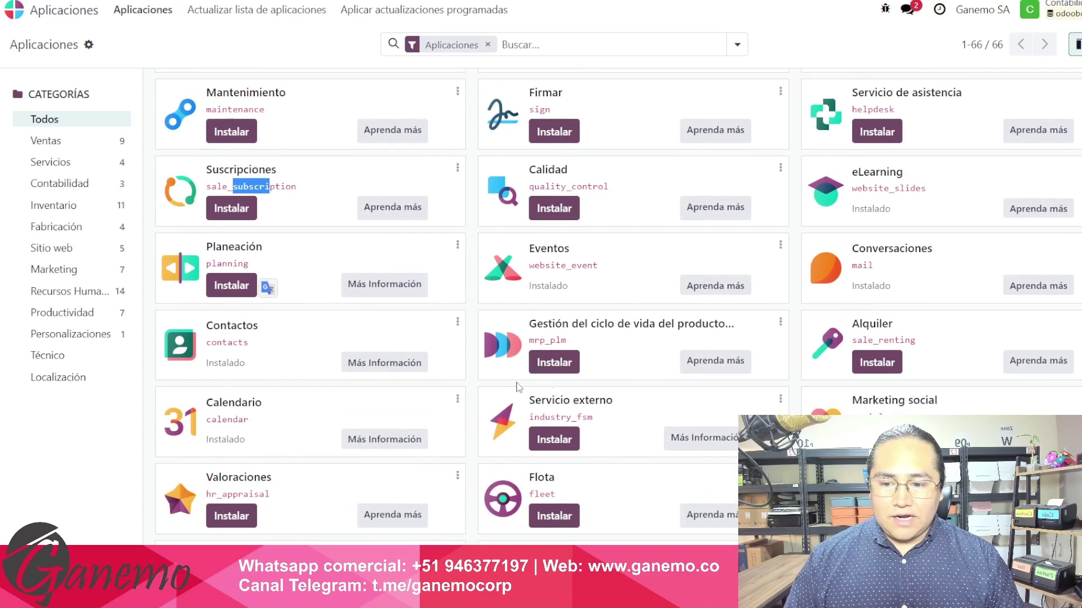
scroll(552, 378, down, 5)
scroll(552, 378, down, 1)
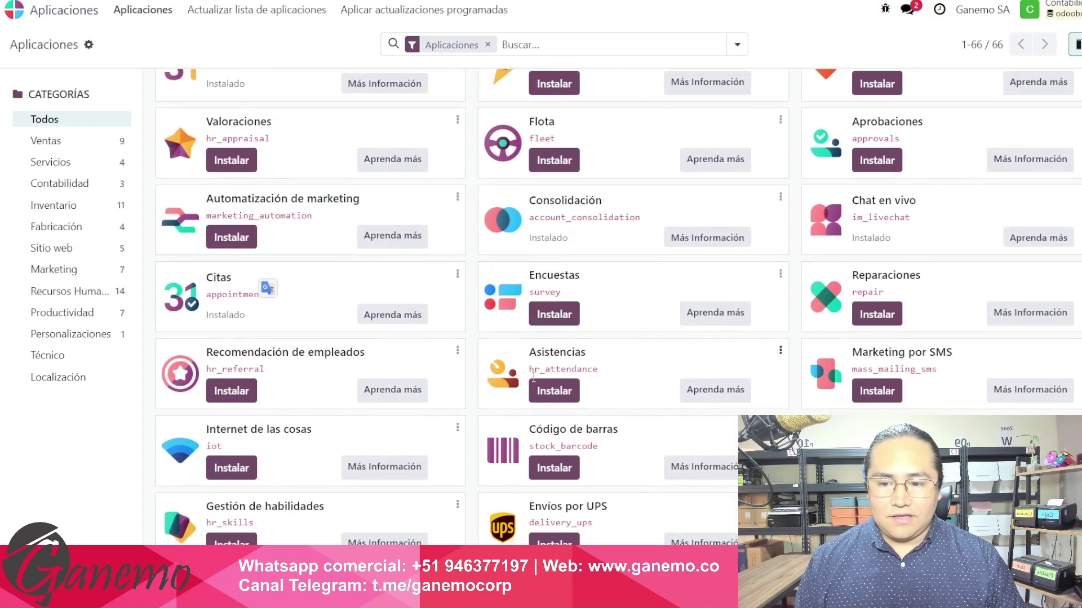
scroll(330, 352, down, 4)
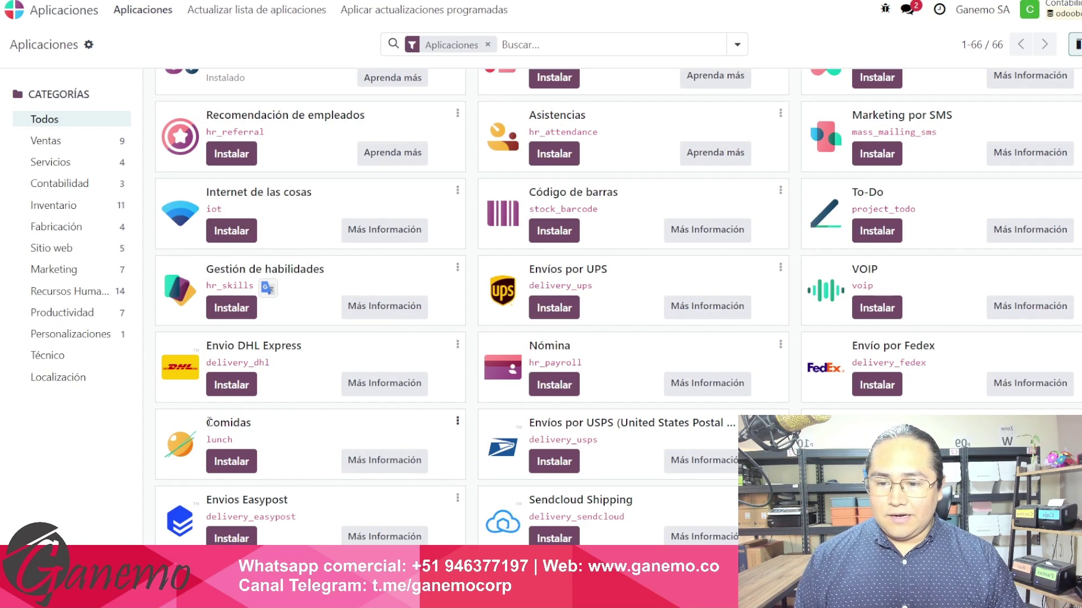
scroll(412, 406, down, 1)
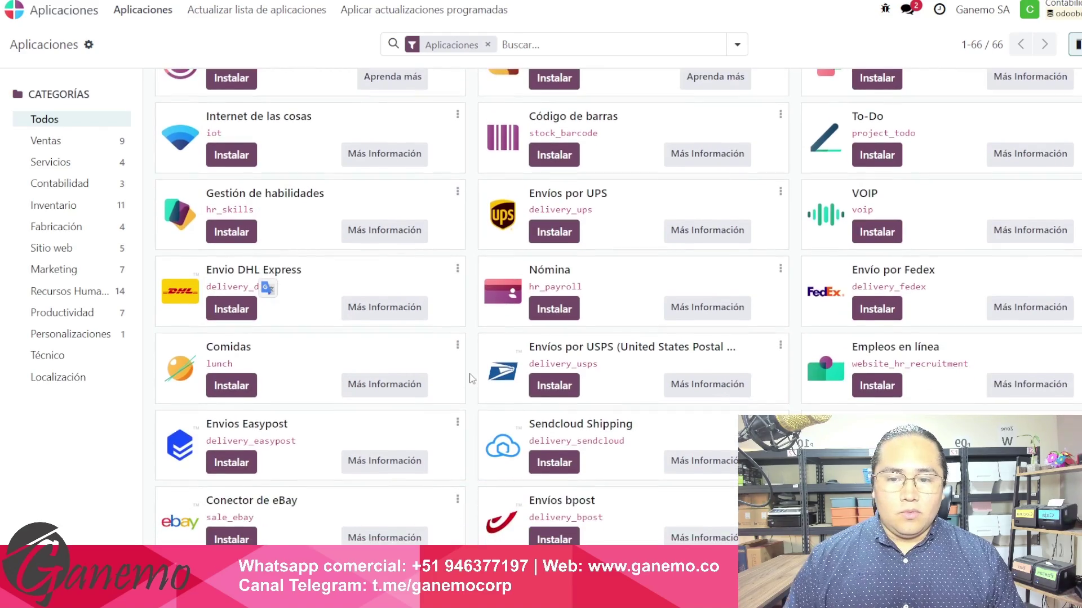
scroll(472, 378, up, 15)
scroll(472, 378, up, 4)
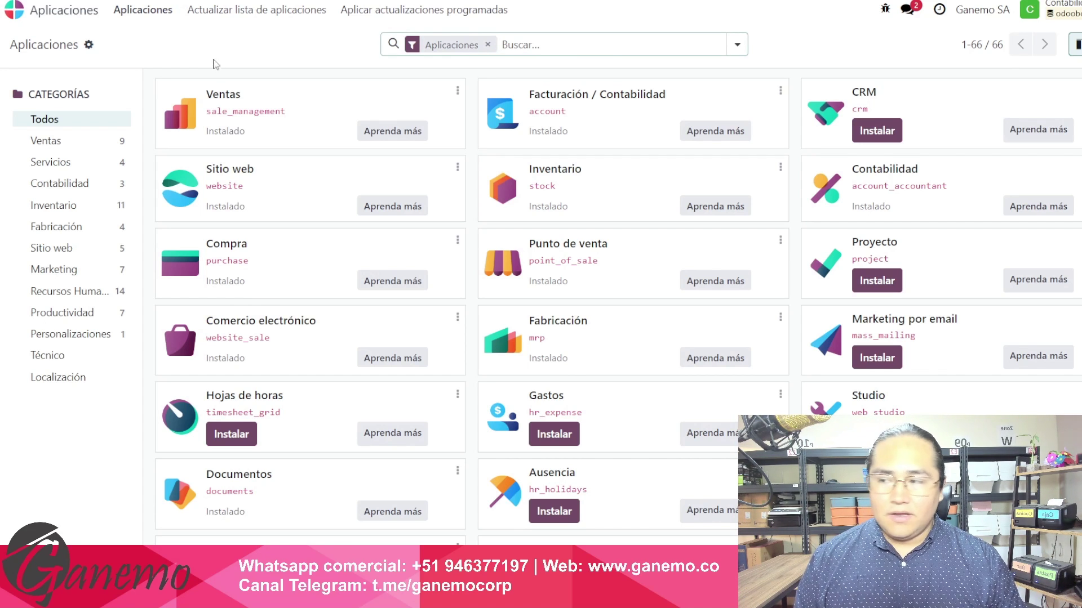
Step: Increase the browser's page zoom by one level
key(alt+f)
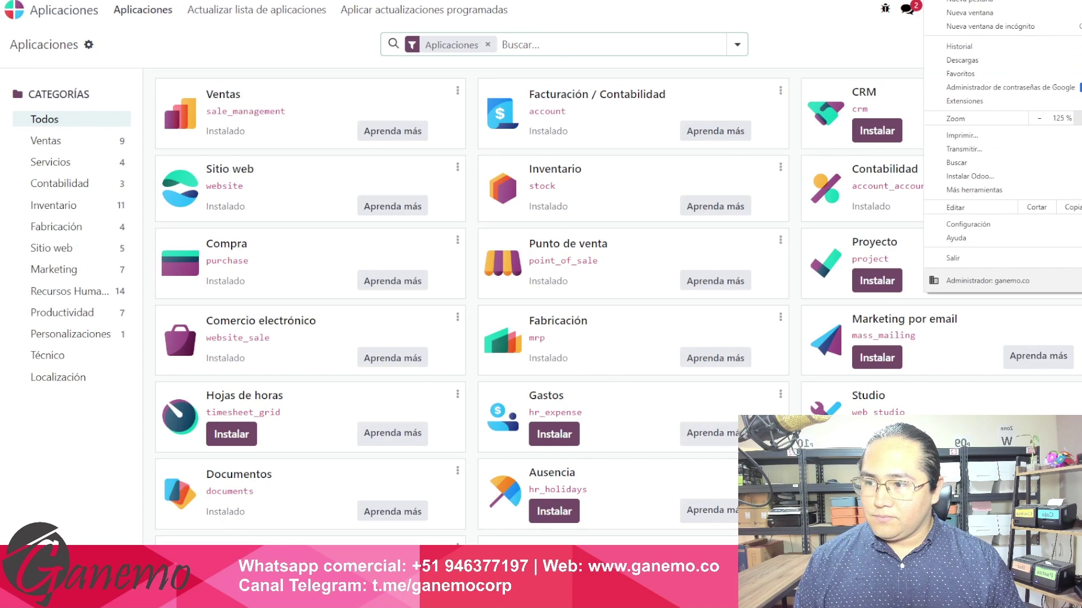
click(1076, 118)
click(852, 76)
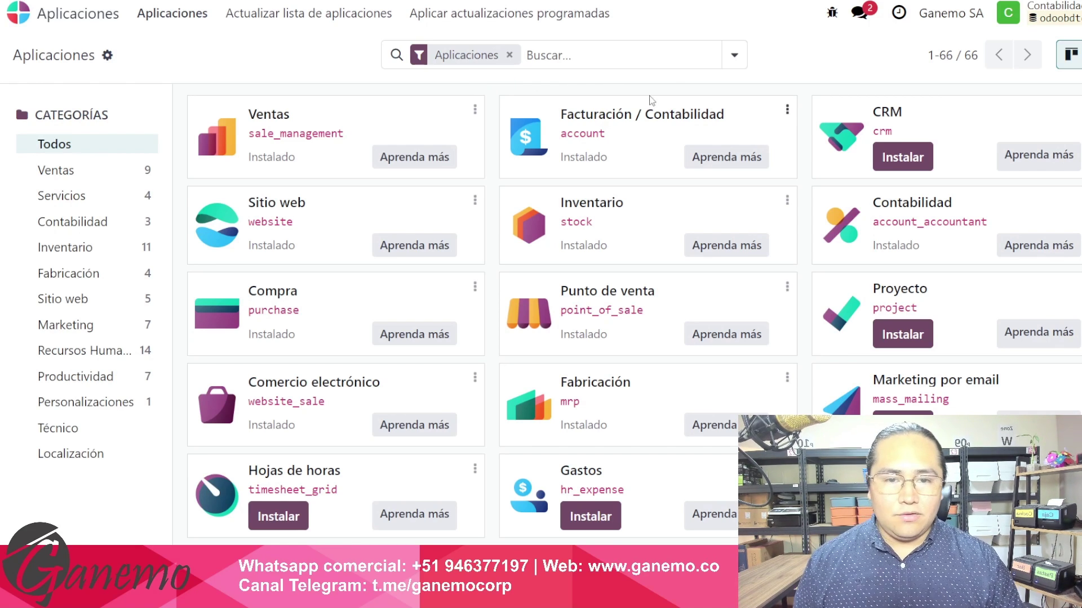
Step: Examine the filter, grouping and favourites options of the applications search, including the fields offered for a custom group
click(743, 59)
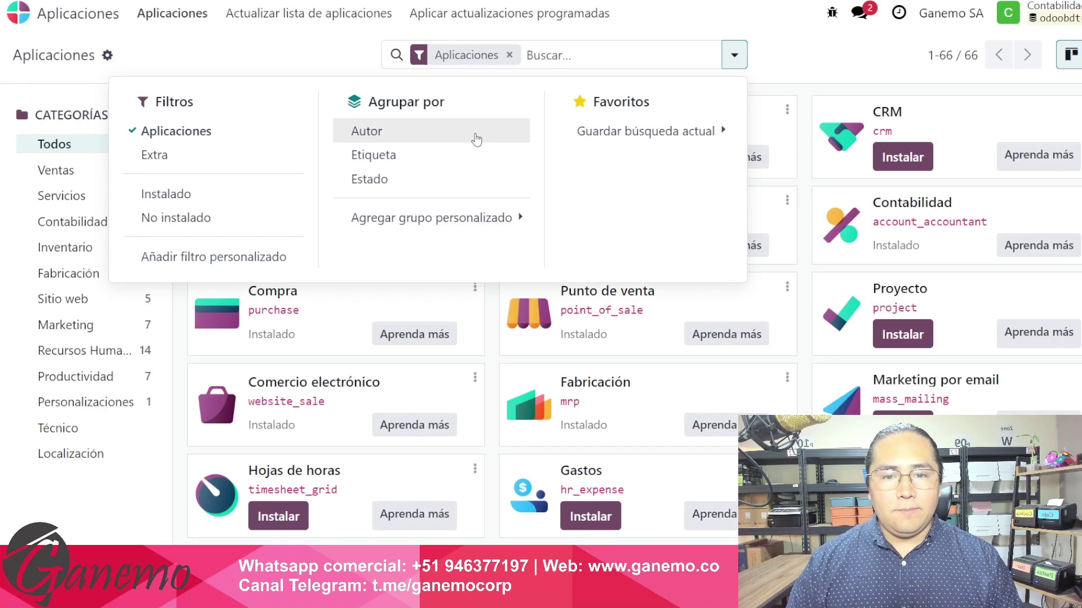
click(734, 57)
click(735, 58)
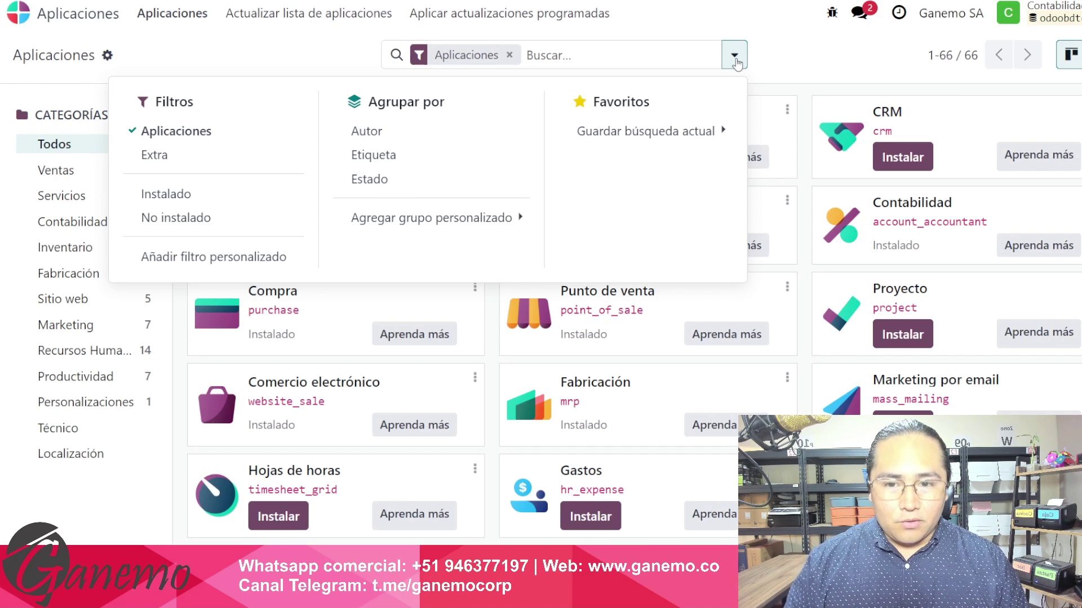
click(736, 61)
click(736, 61)
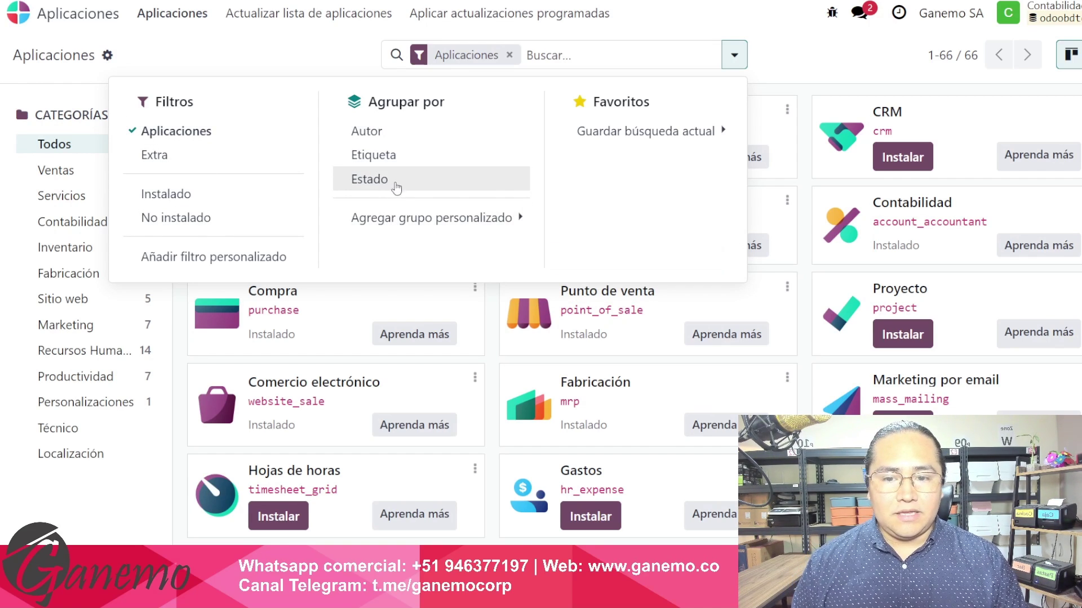
mouse_move(440, 219)
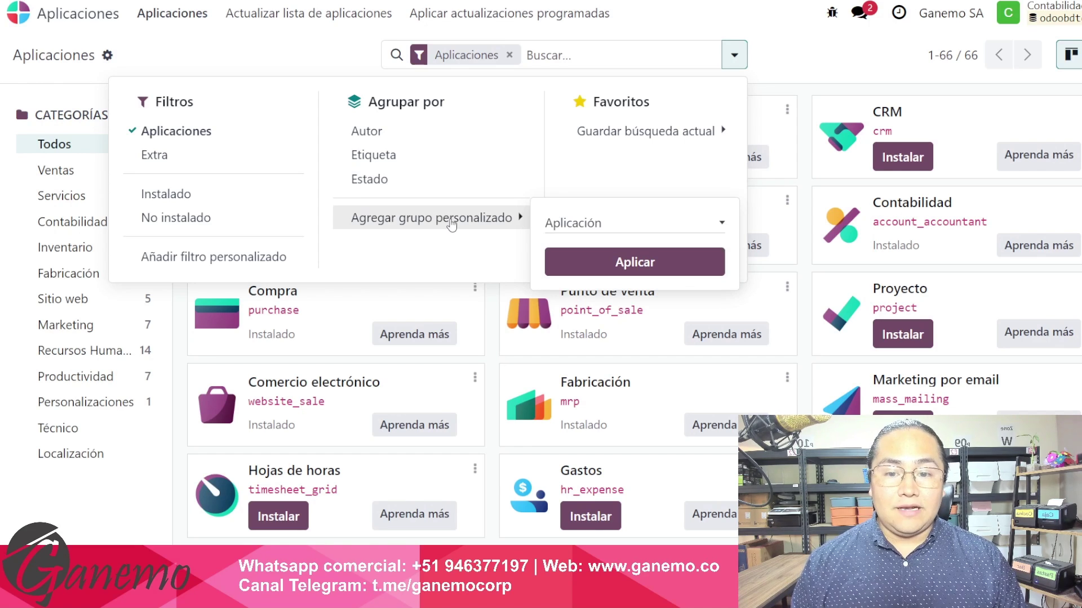
click(551, 223)
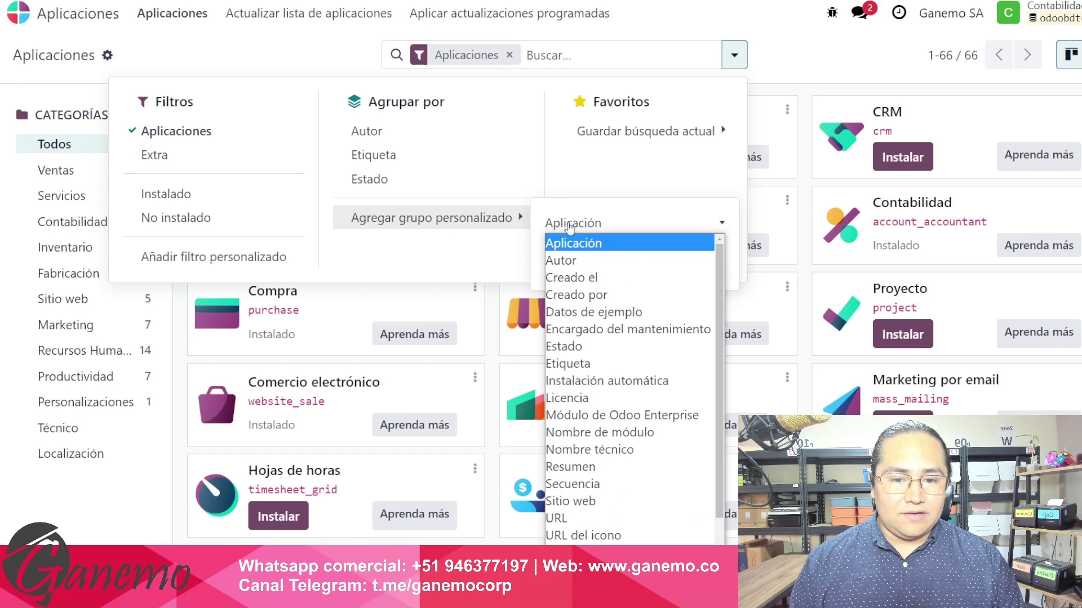
click(571, 227)
click(570, 227)
click(571, 227)
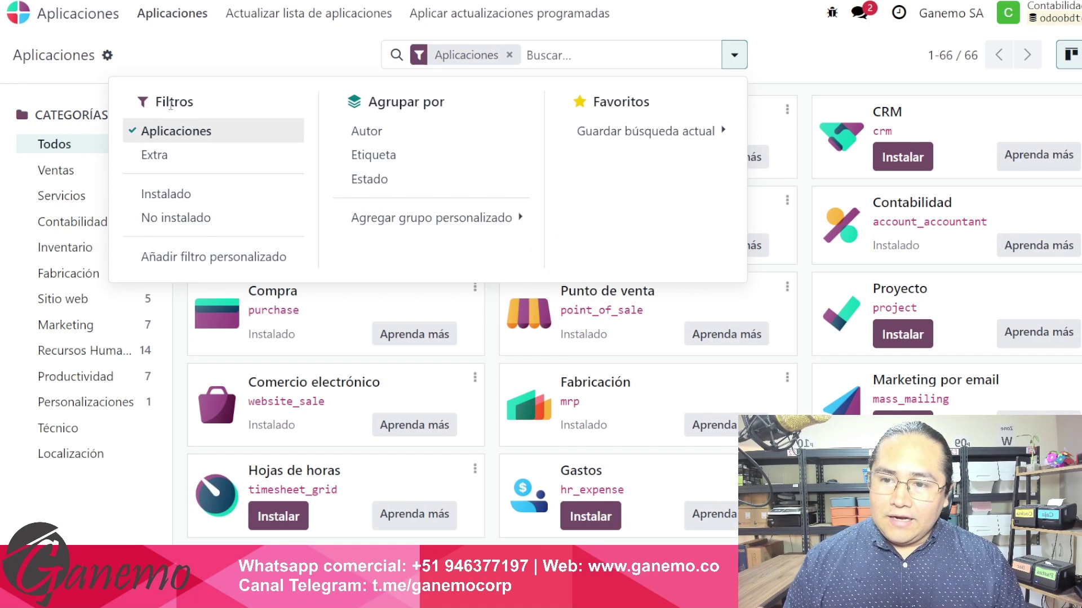
Step: Examine the custom filter editor's default ID rule and its domain code, and close it without adding a filter
click(197, 260)
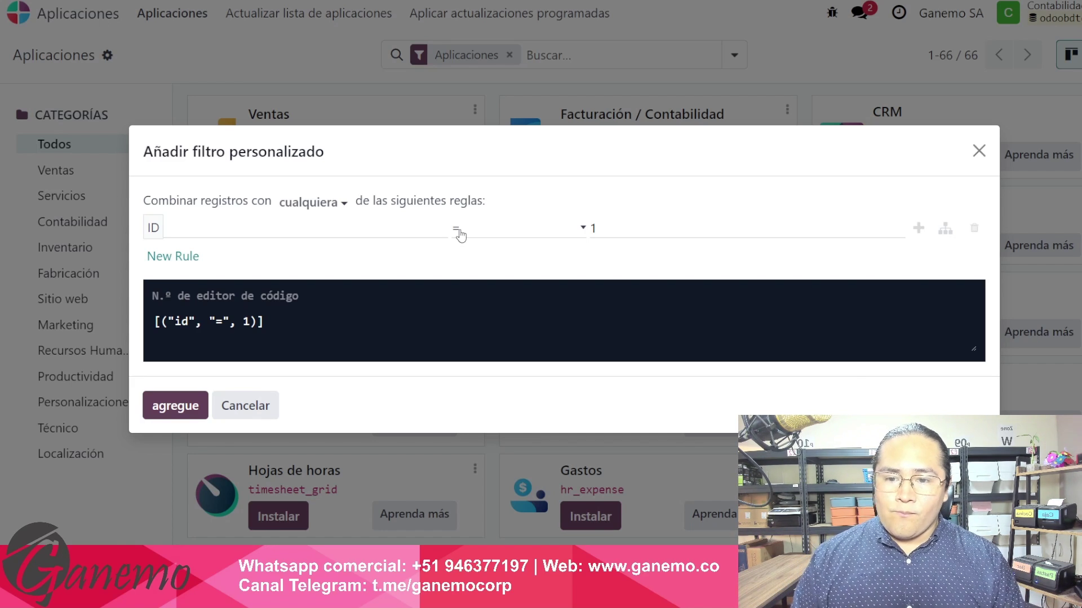
drag(293, 321, 148, 326)
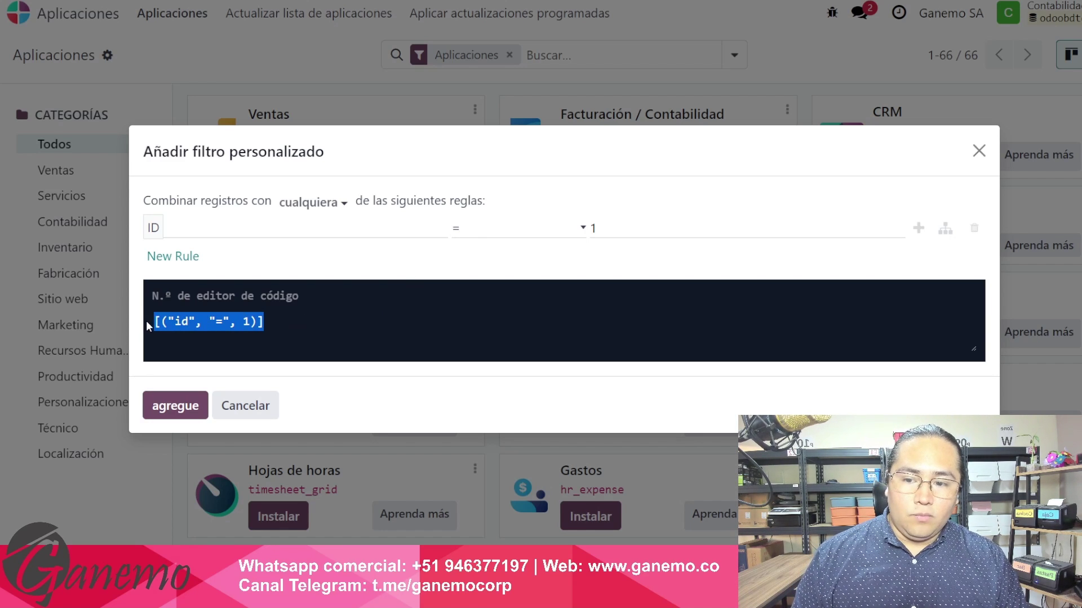
drag(271, 322, 149, 329)
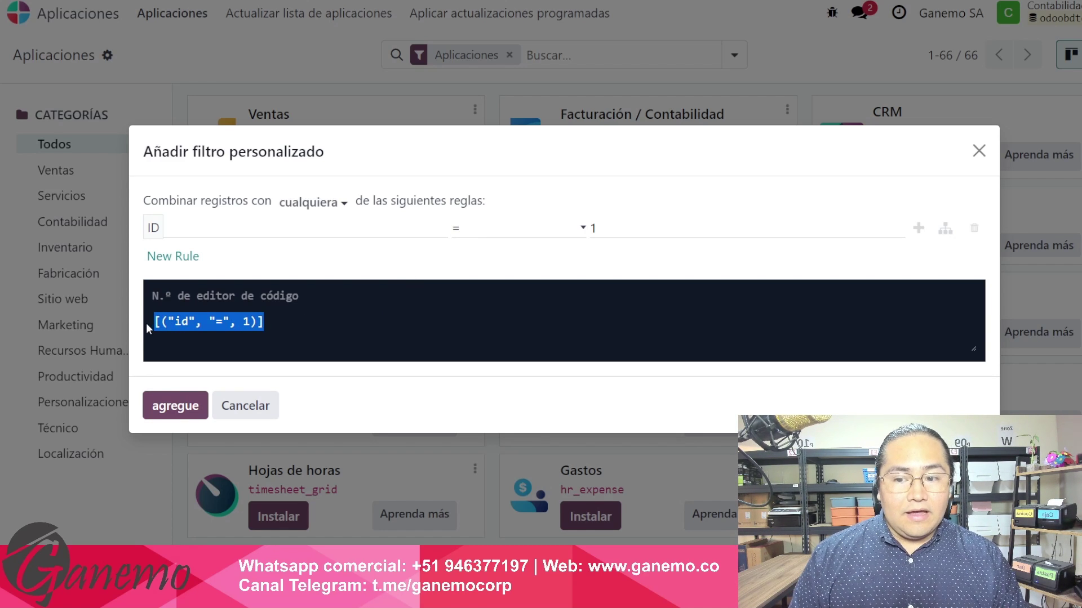
click(274, 323)
drag(276, 322, 140, 326)
click(294, 323)
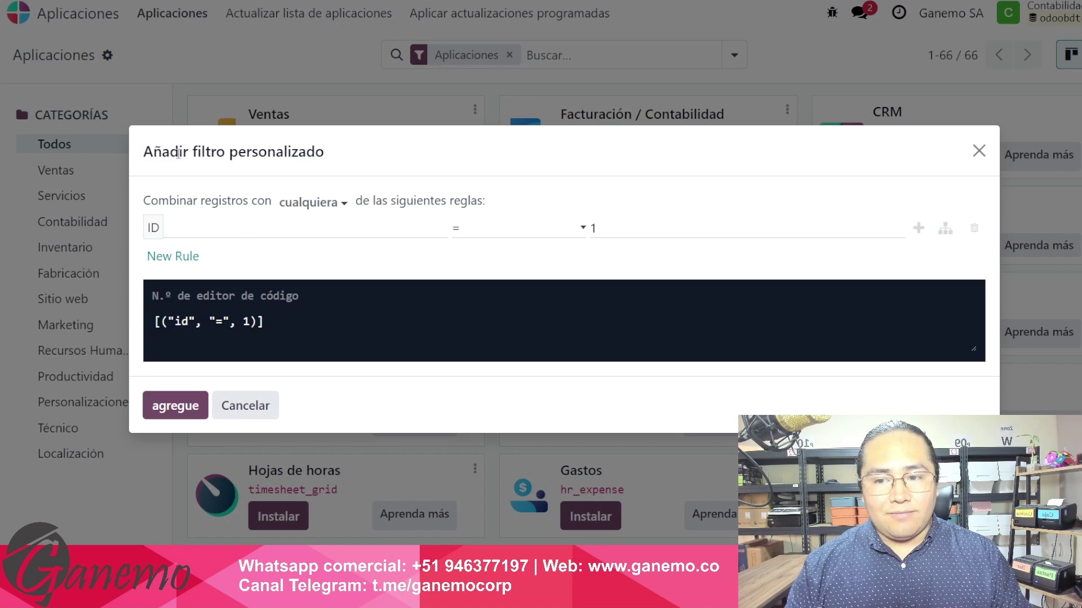
mouse_move(179, 158)
mouse_down()
mouse_move(303, 180)
mouse_move(138, 134)
mouse_move(172, 141)
mouse_up()
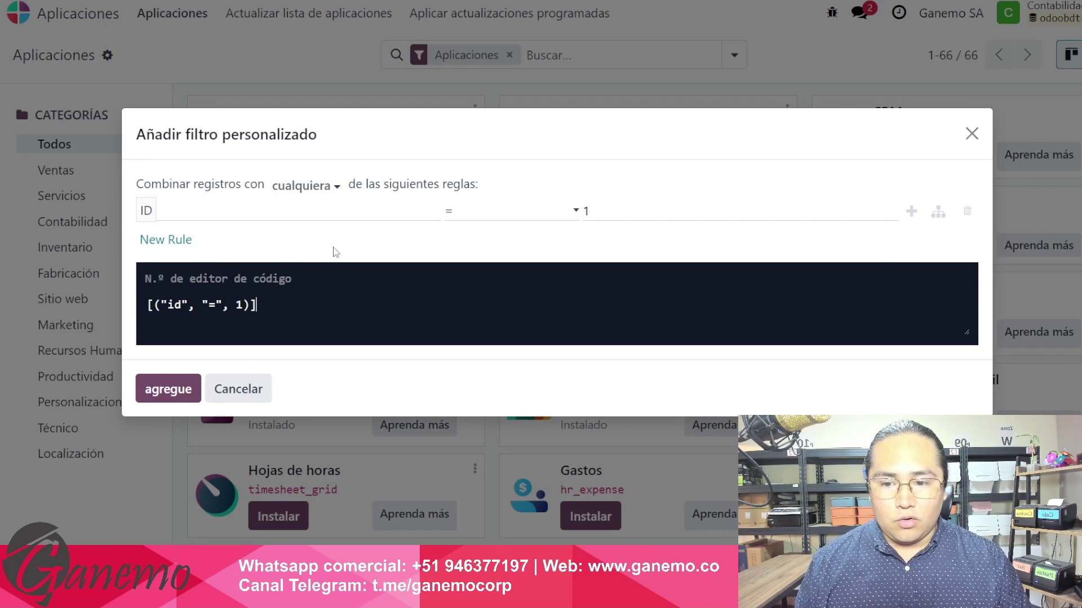
click(968, 141)
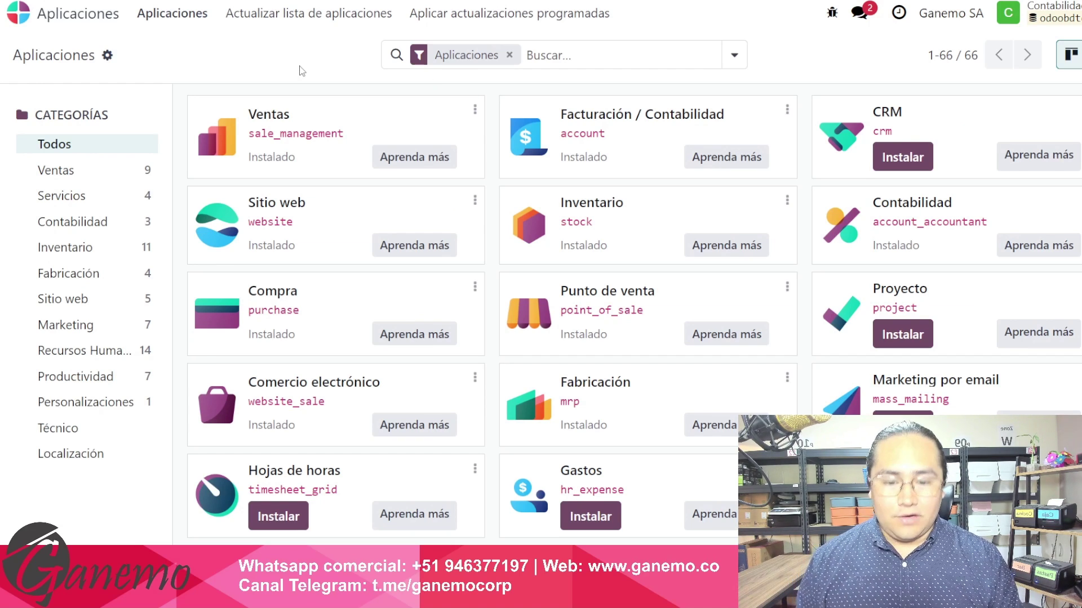
Step: Find the Punto de venta app through the command search with "/ punt" and open it
key(ctrl+k)
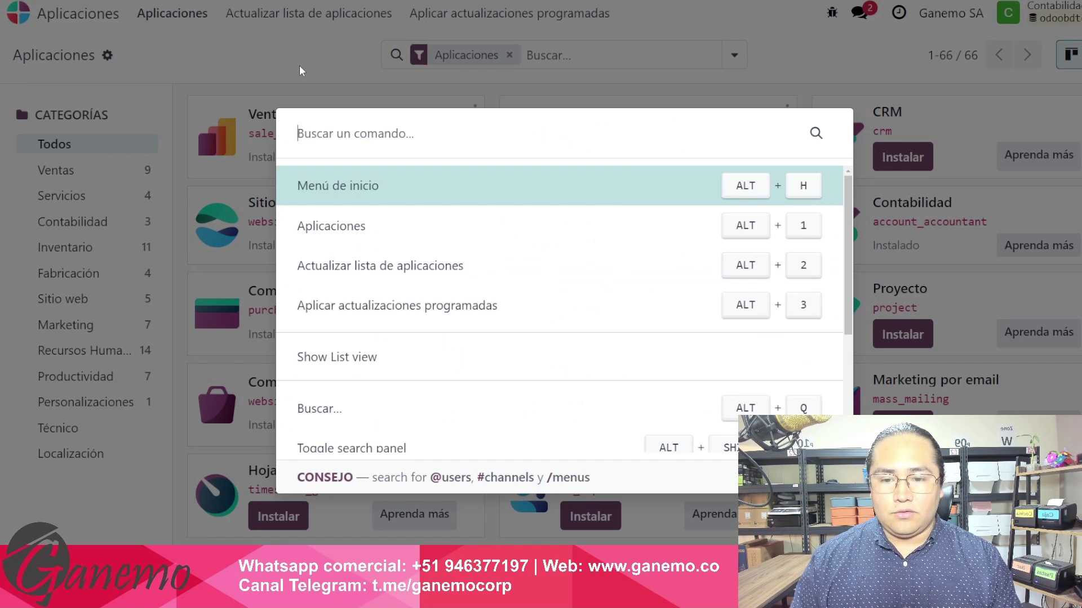
text(/ )
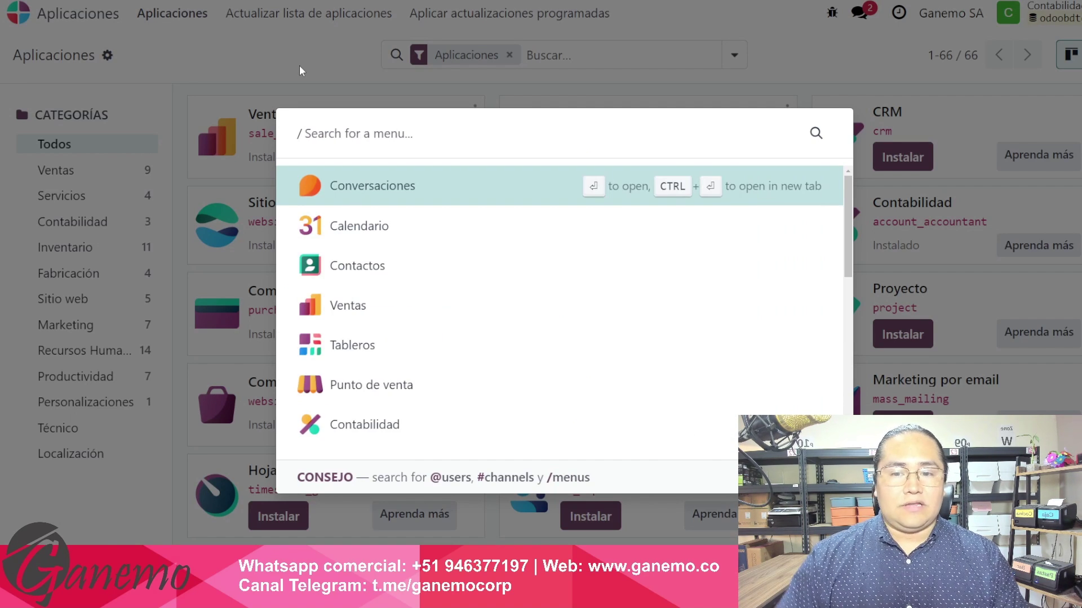
text(punt)
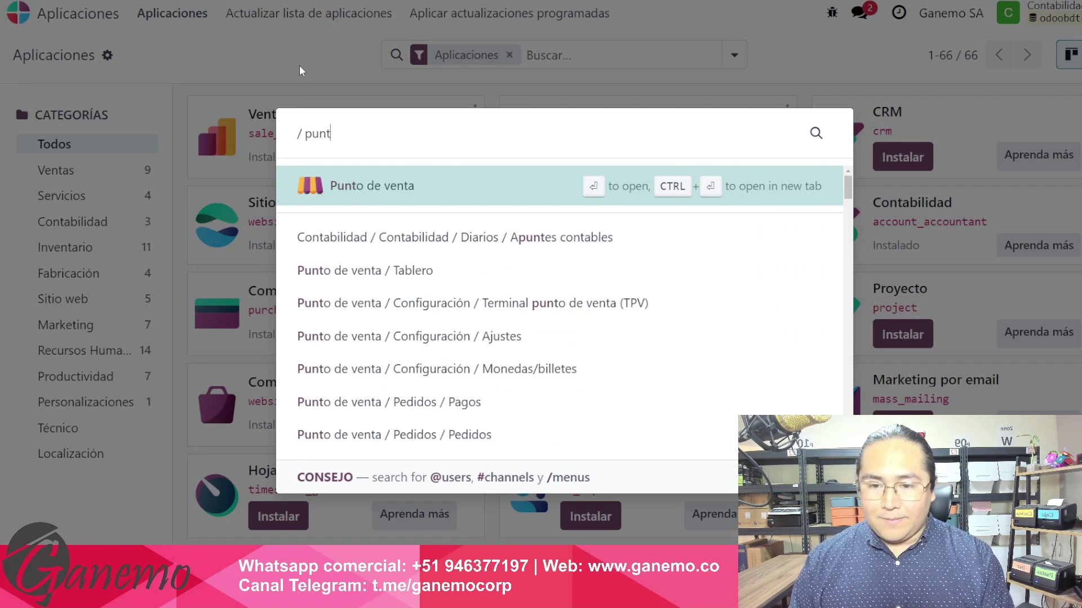
key(Return)
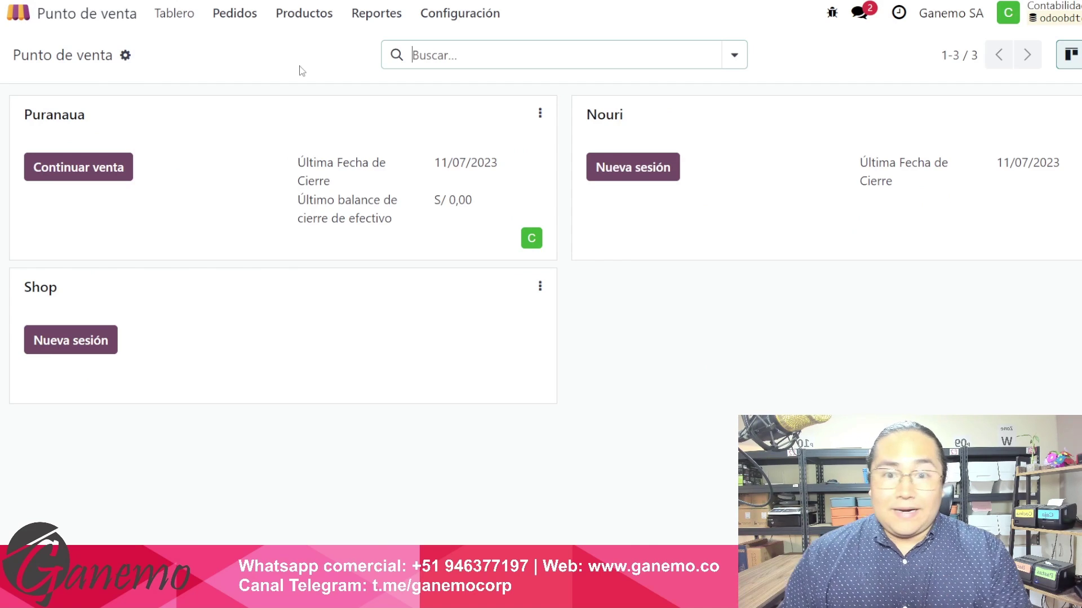
Step: Find the Ventas app through the command search with "/ vent" and open it
key(ctrl+k)
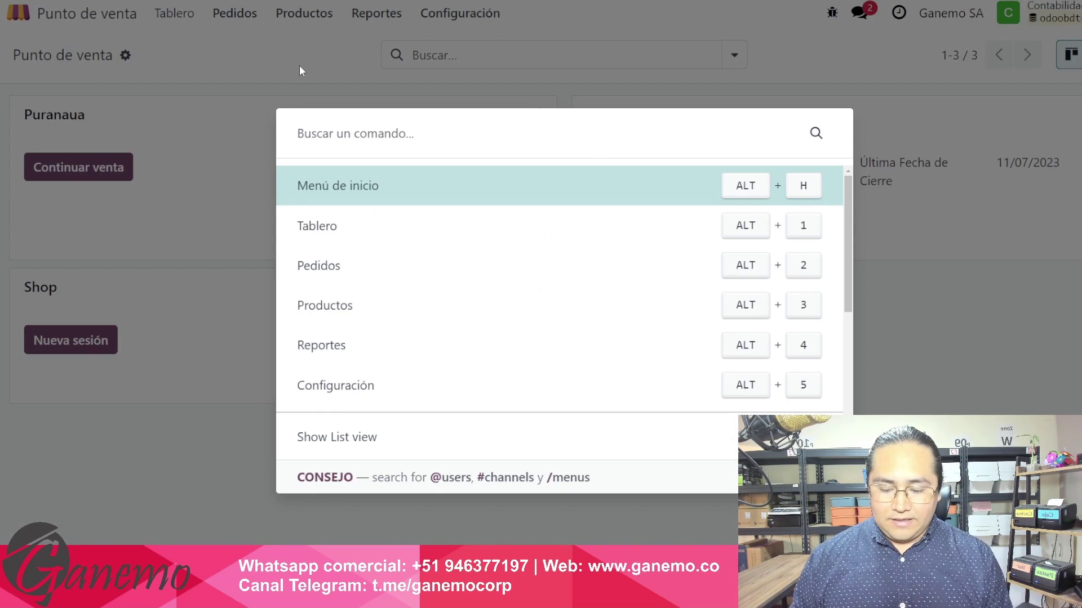
text(/vent)
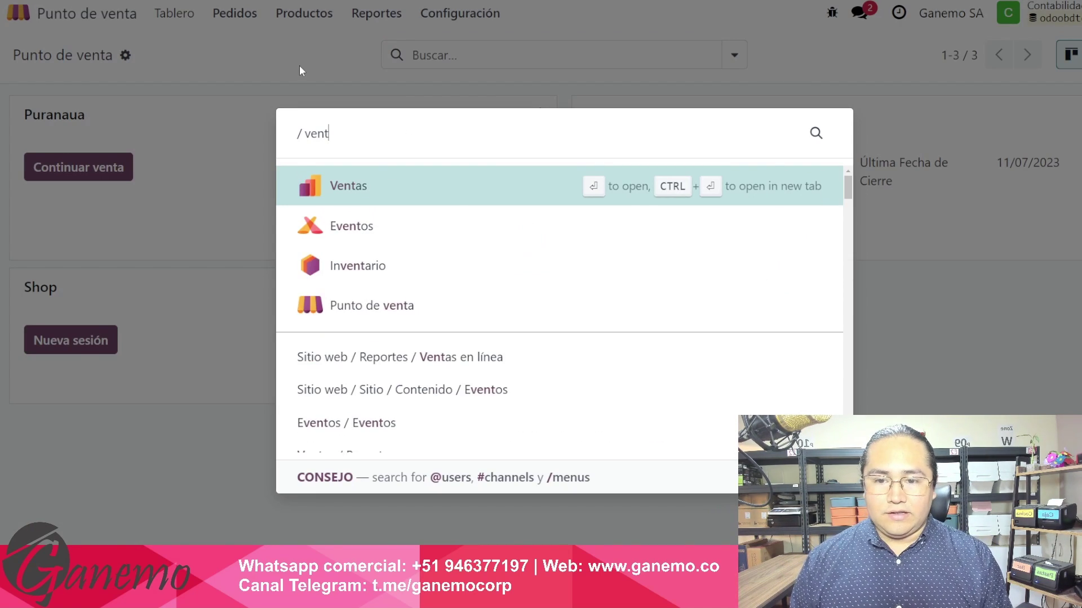
key(Return)
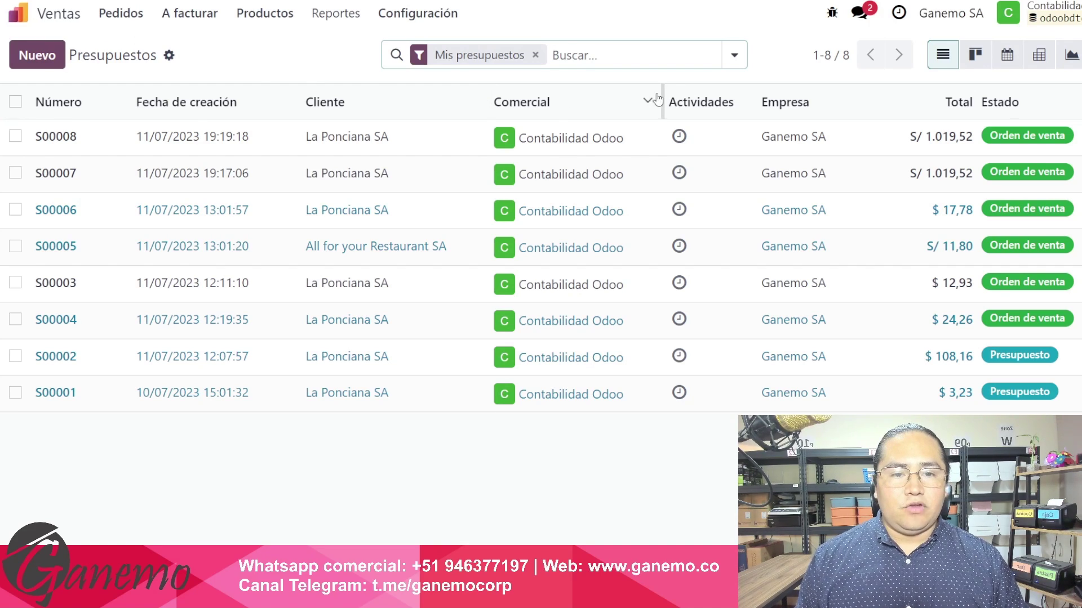
Step: Examine the custom filter editor's default Comercial rule and its domain code, and close it without adding a filter
click(733, 55)
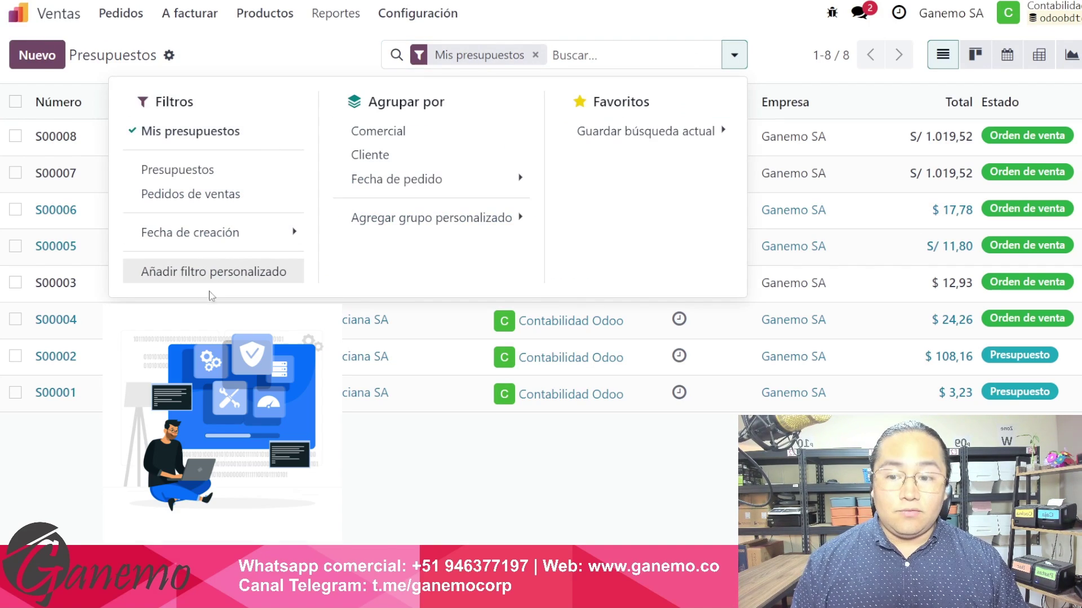
click(233, 273)
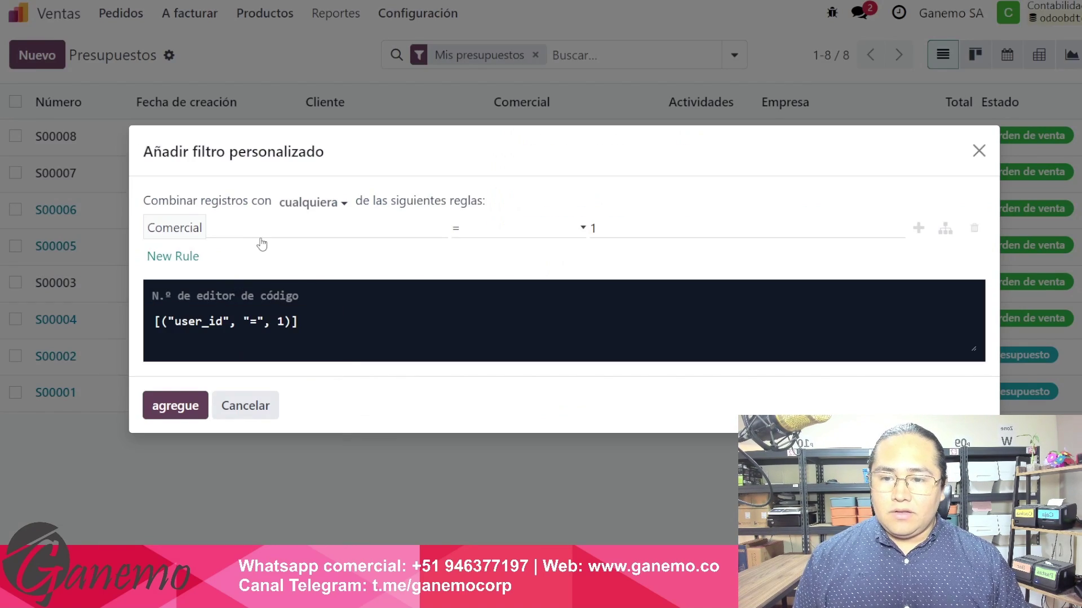
click(974, 152)
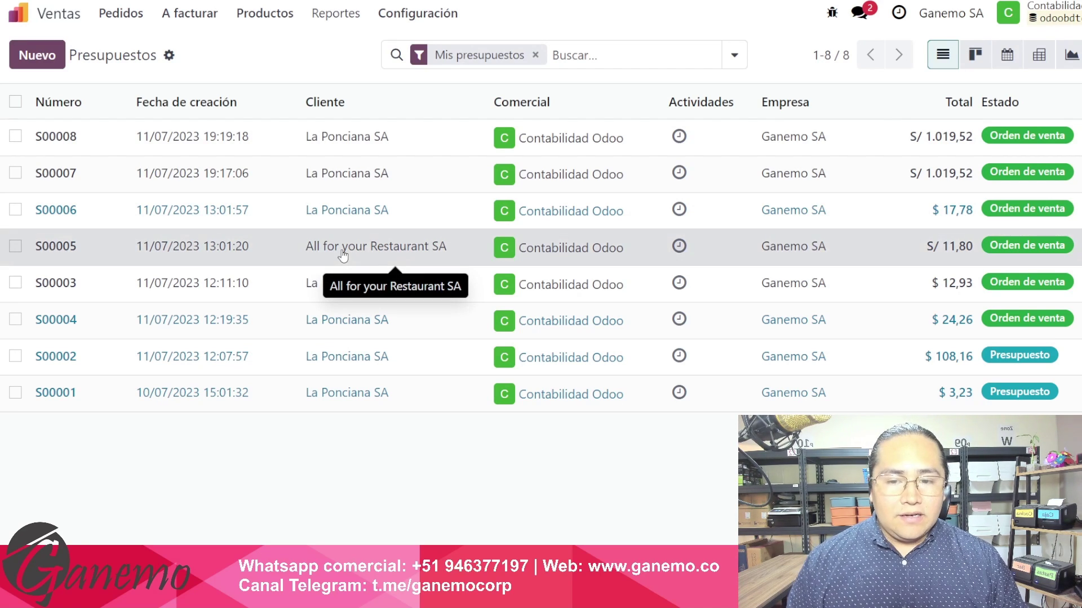
Step: Check the category on the customer record behind the All for your Restaurant SA order, and return to the quotations list
click(340, 248)
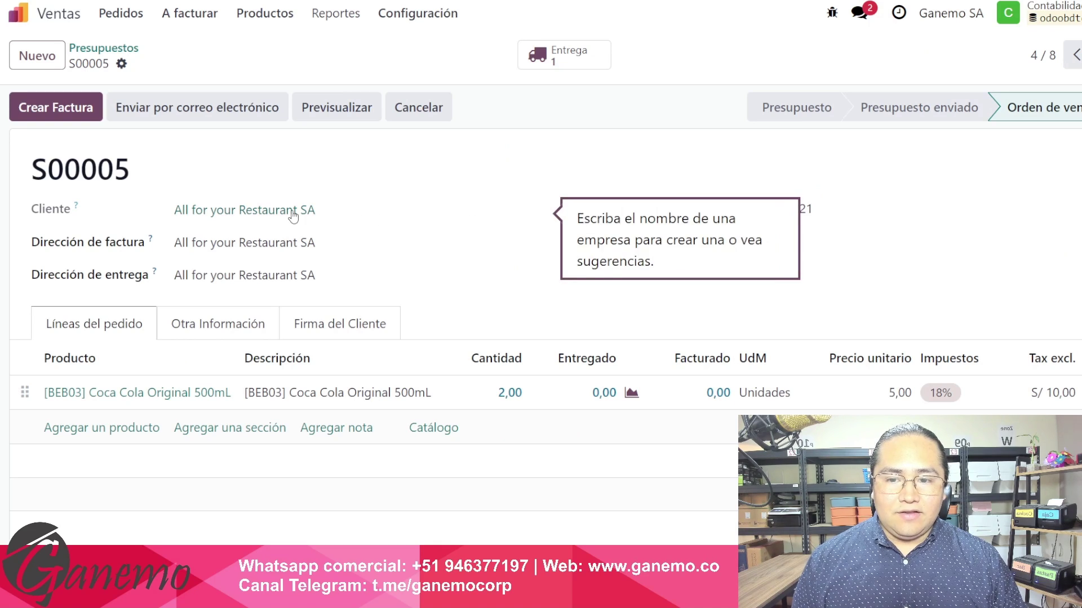
click(528, 242)
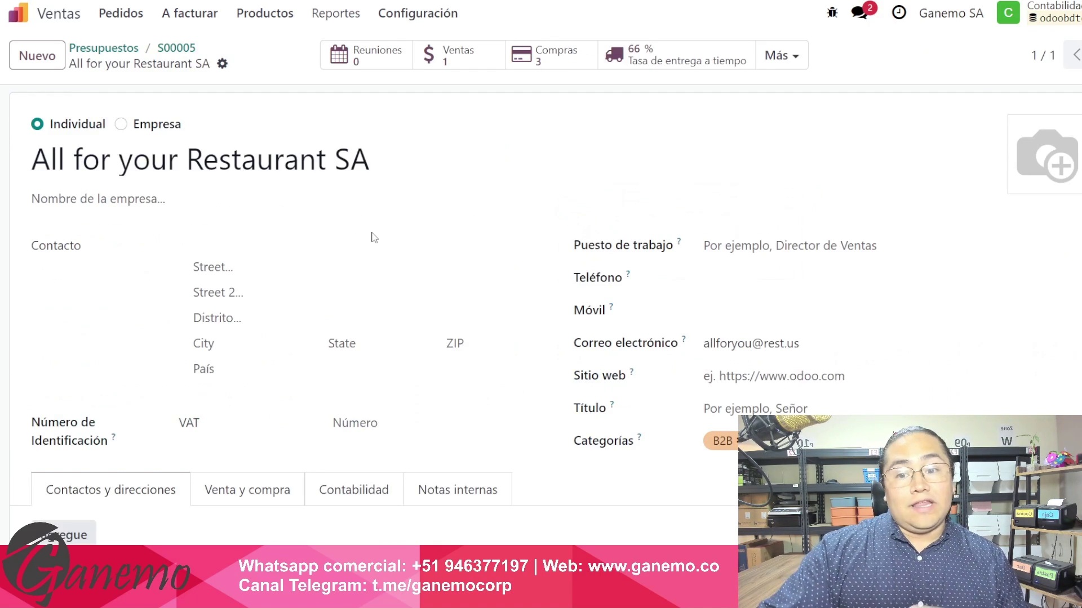
scroll(454, 214, down, 2)
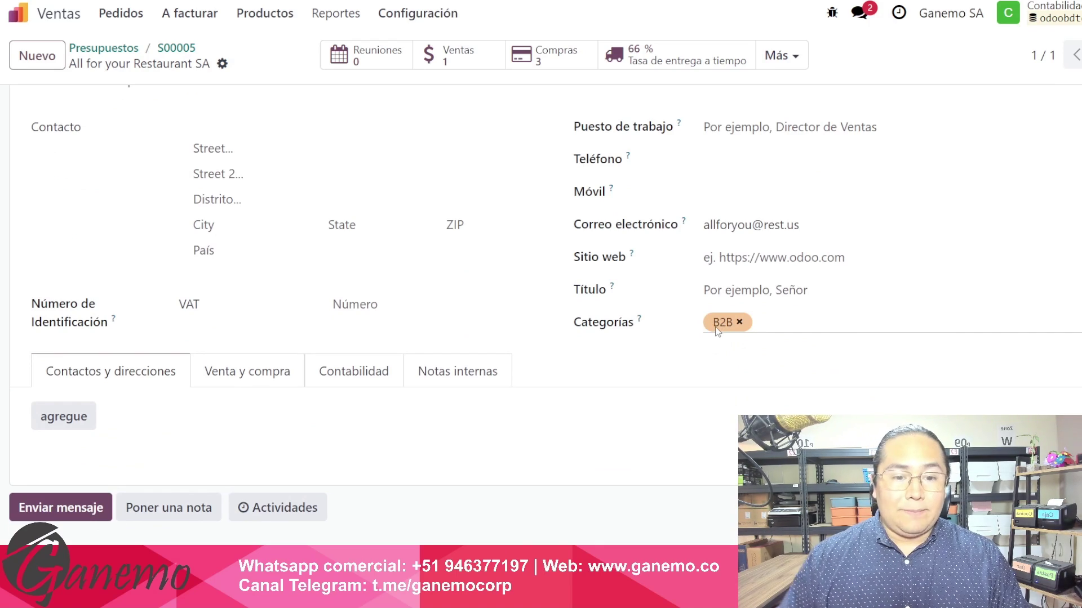
scroll(526, 289, up, 2)
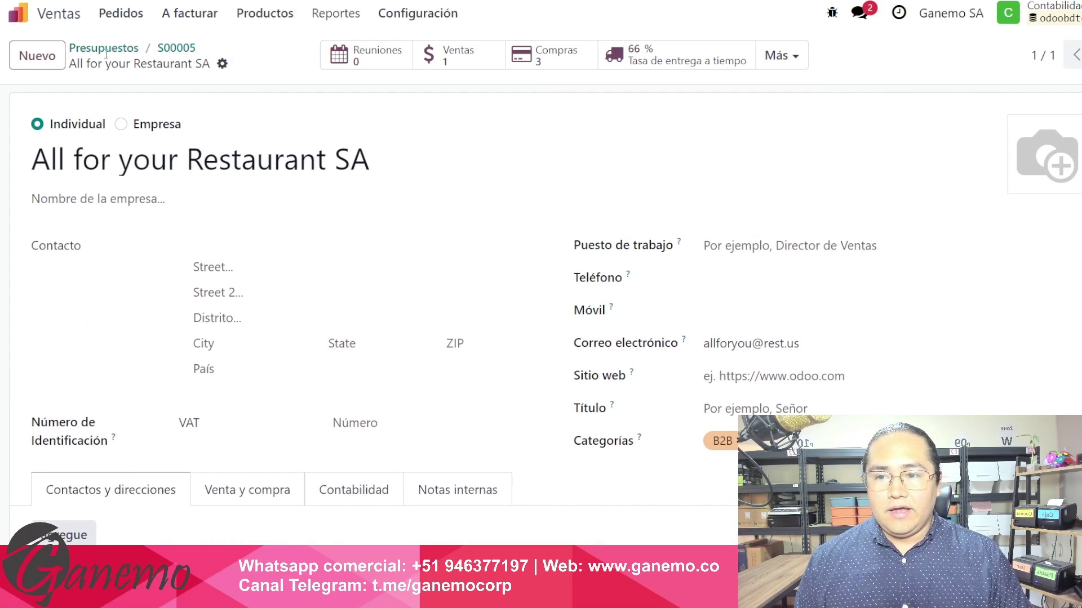
click(103, 50)
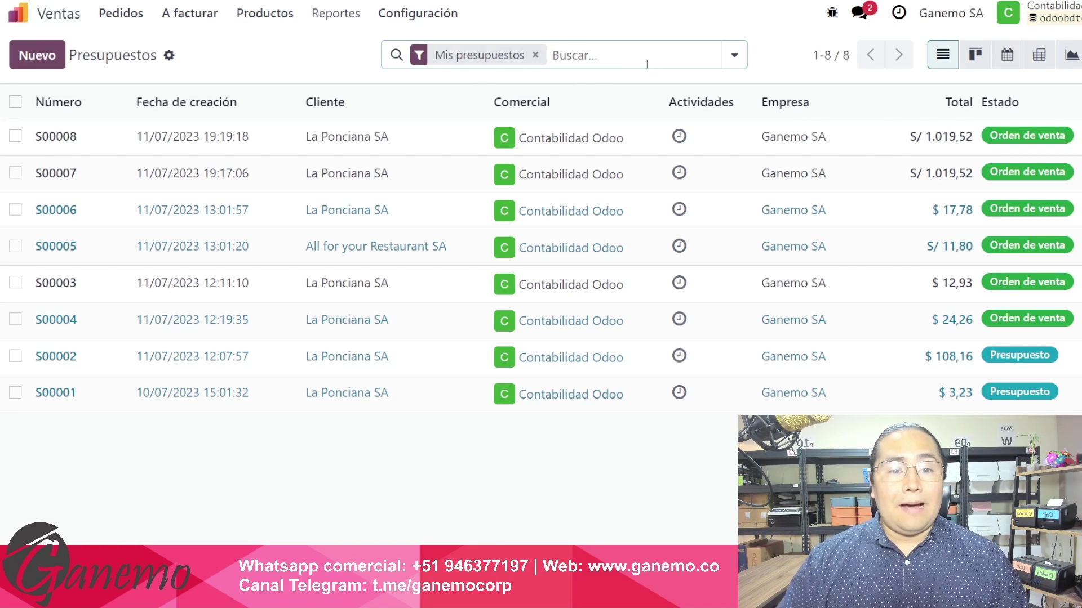
Step: Add a custom filter to the quotations with the rule Cliente > Categorías = B2B
click(725, 63)
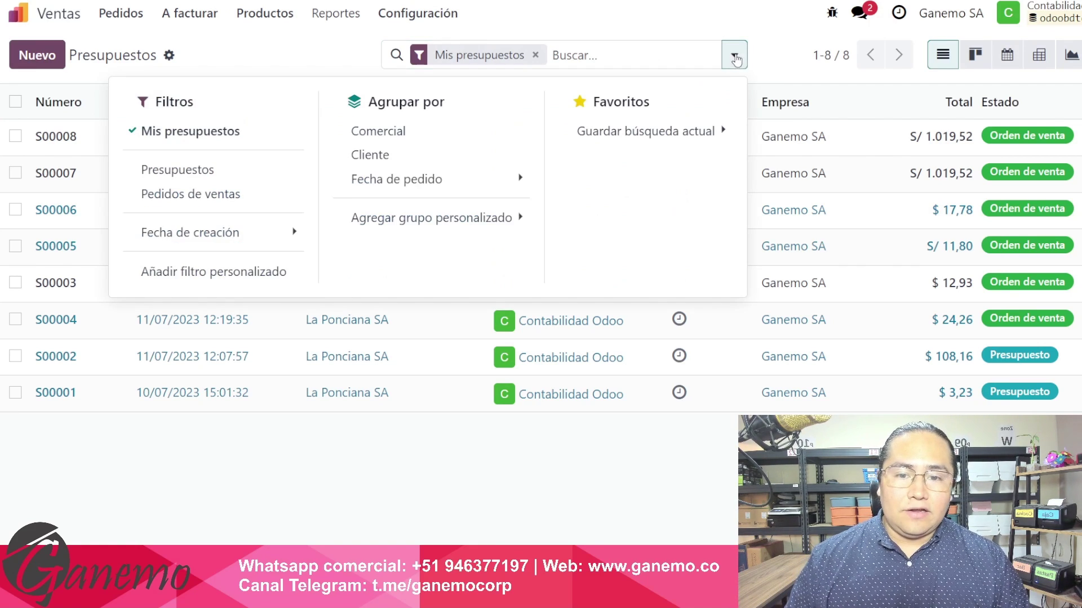
click(233, 285)
click(296, 232)
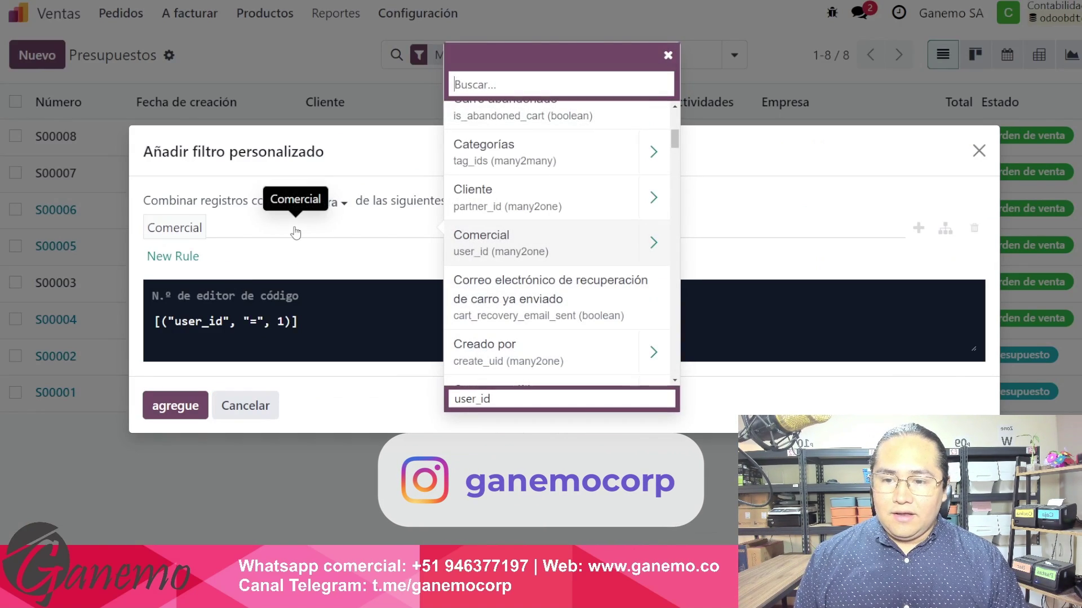
text(clie)
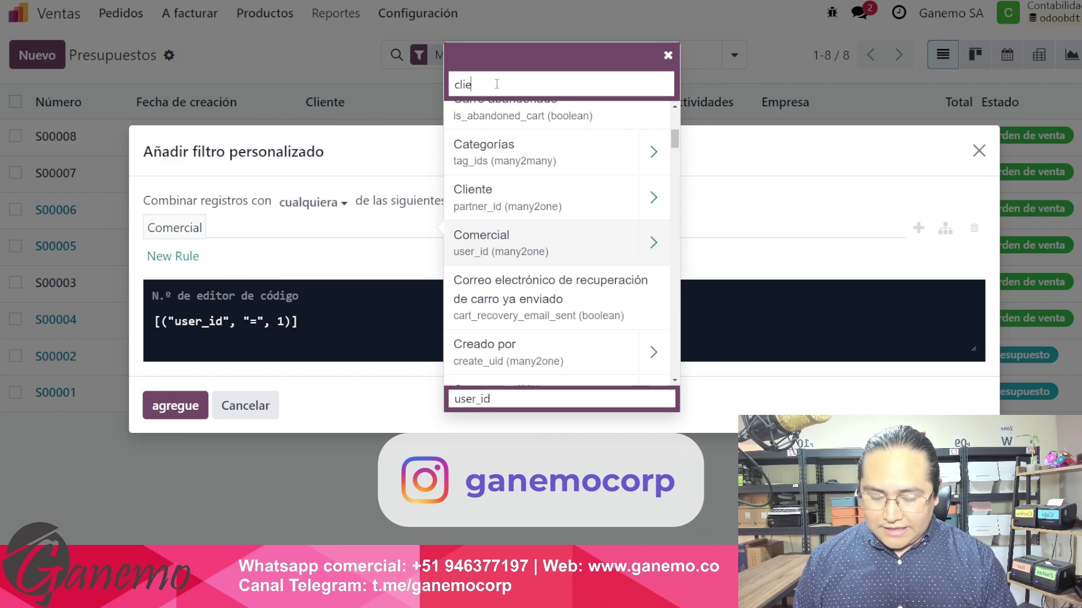
text(n)
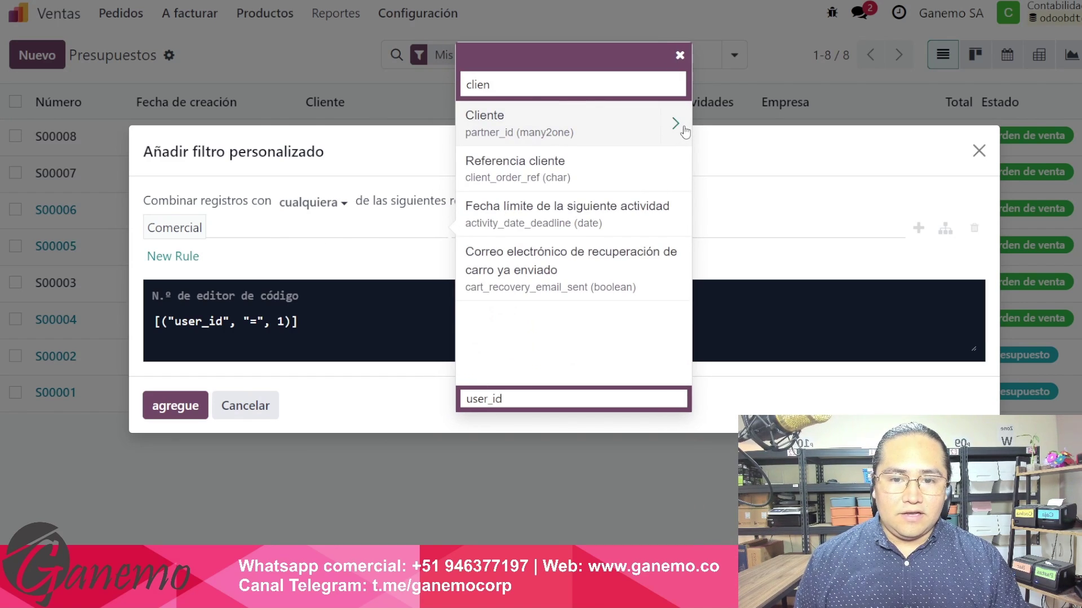
click(620, 137)
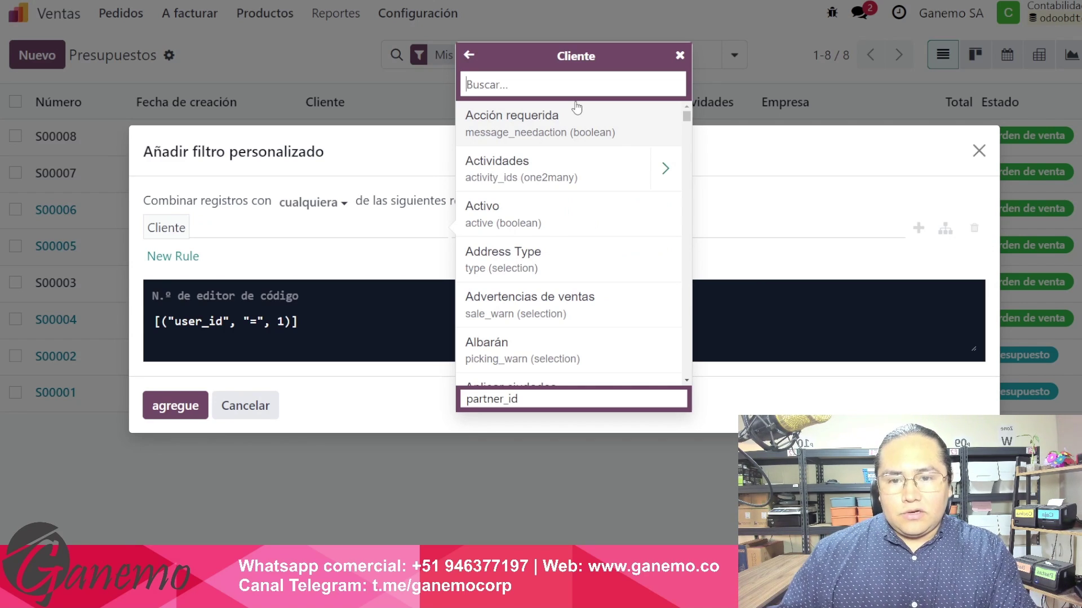
text(categ)
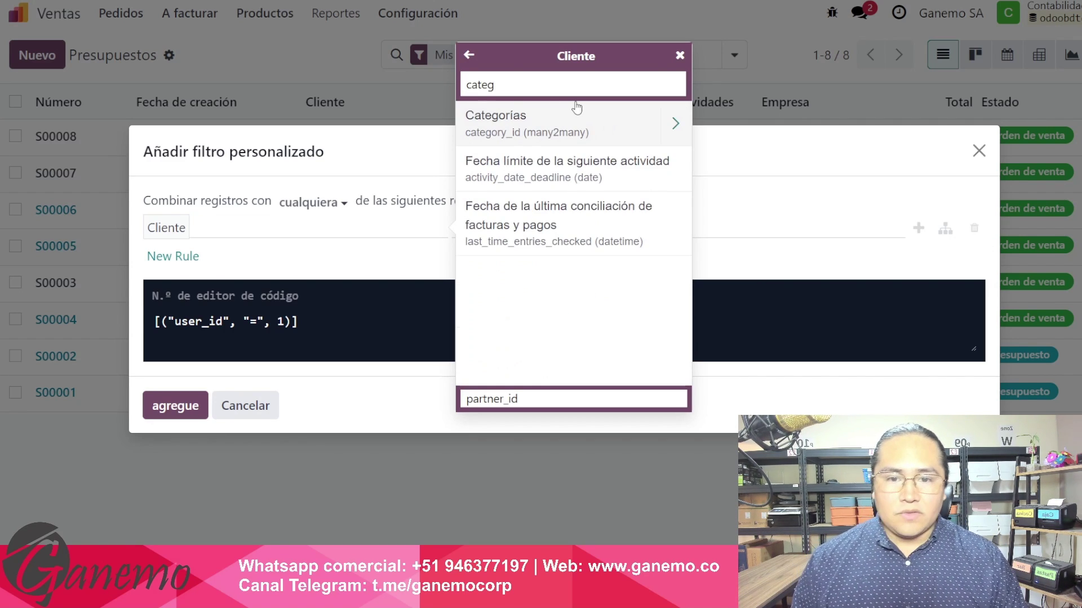
click(574, 112)
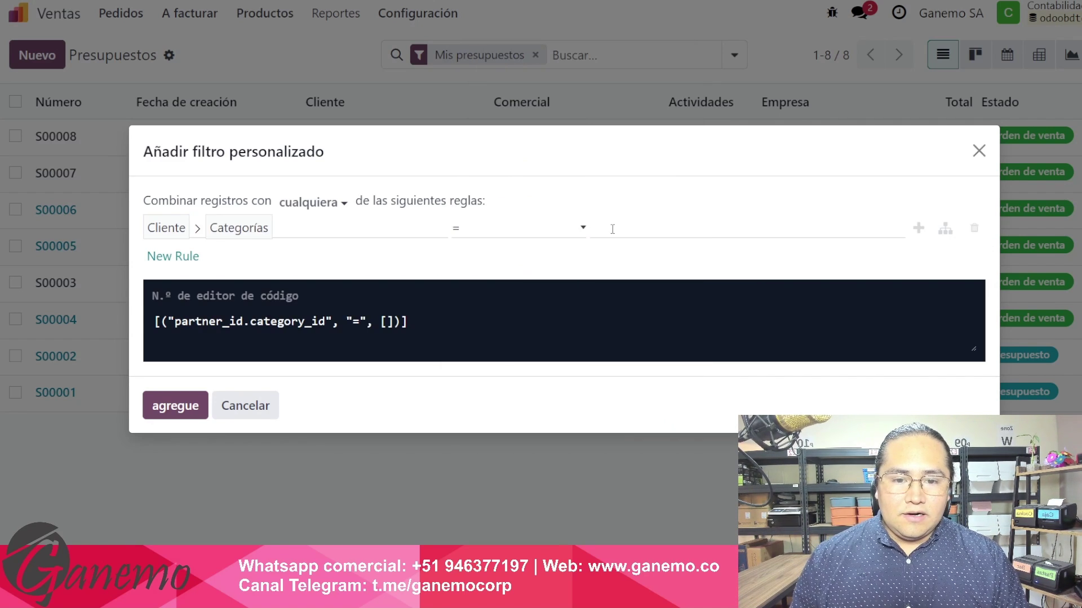
text(B2B)
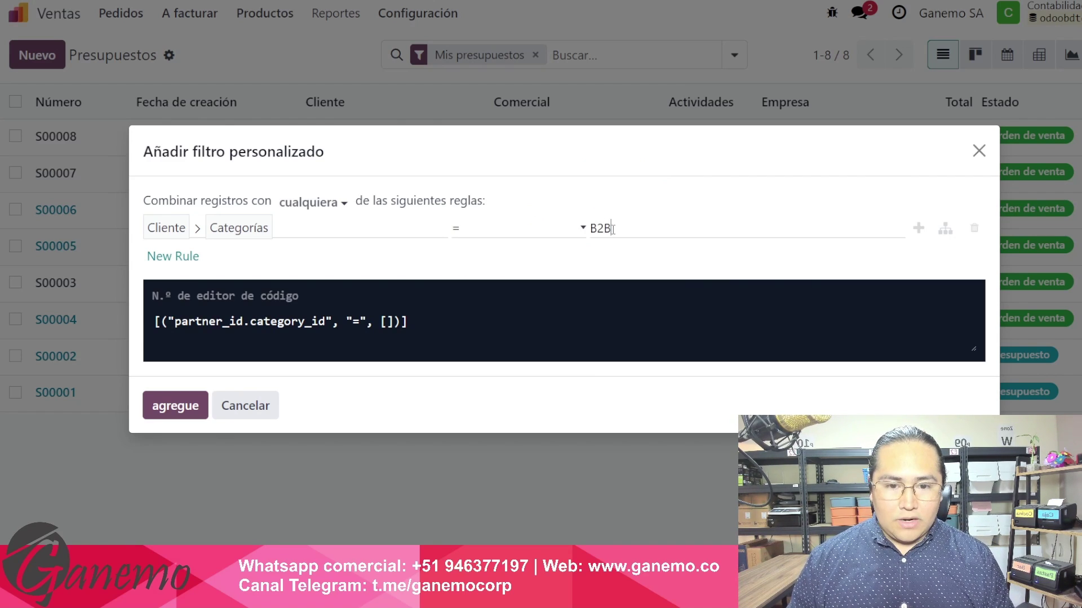
click(175, 405)
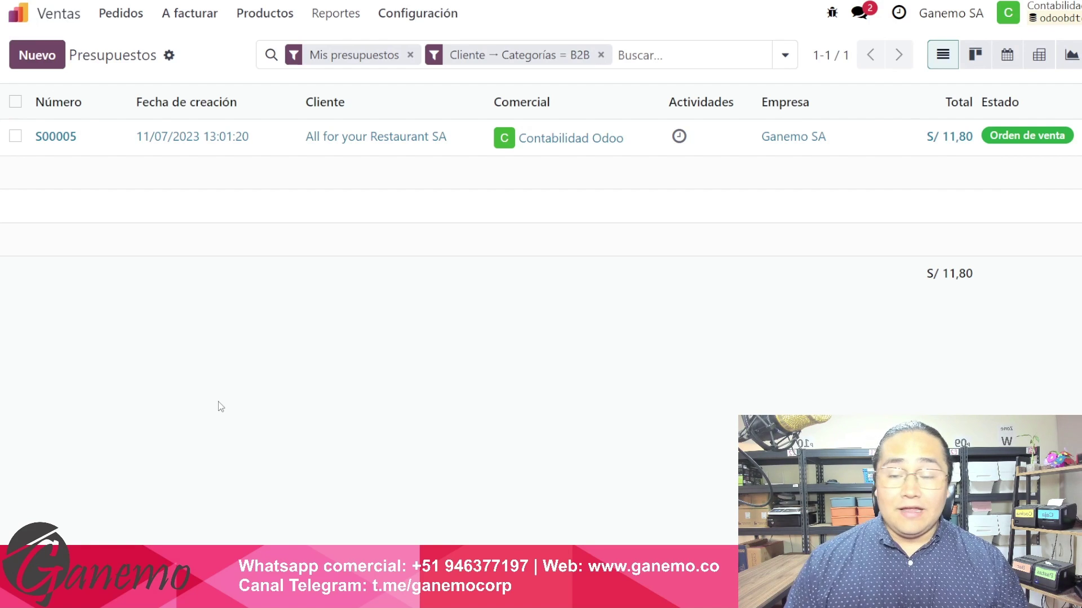
click(784, 56)
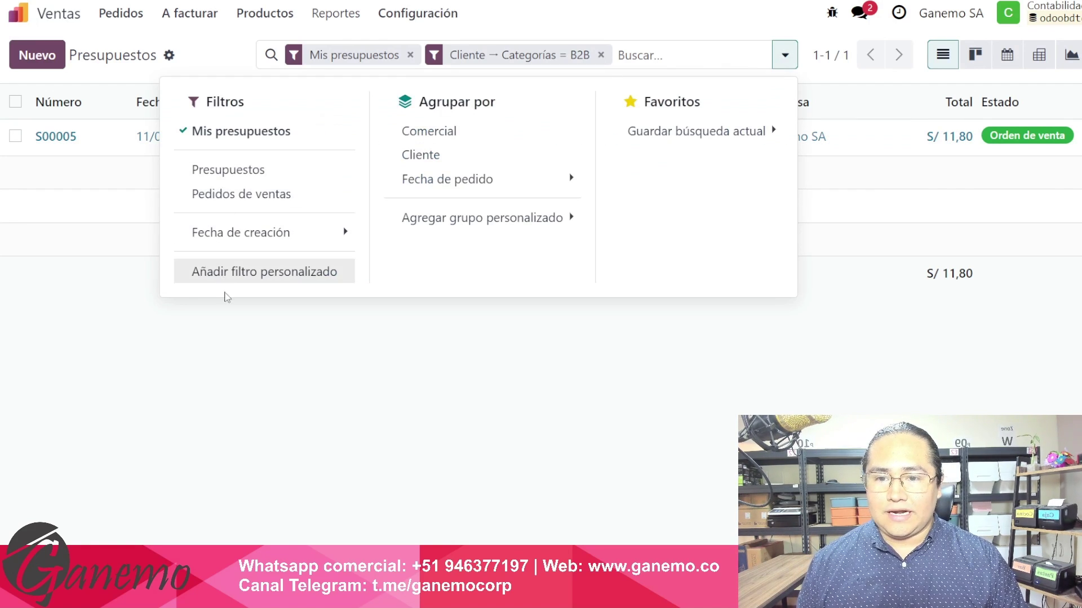
click(285, 449)
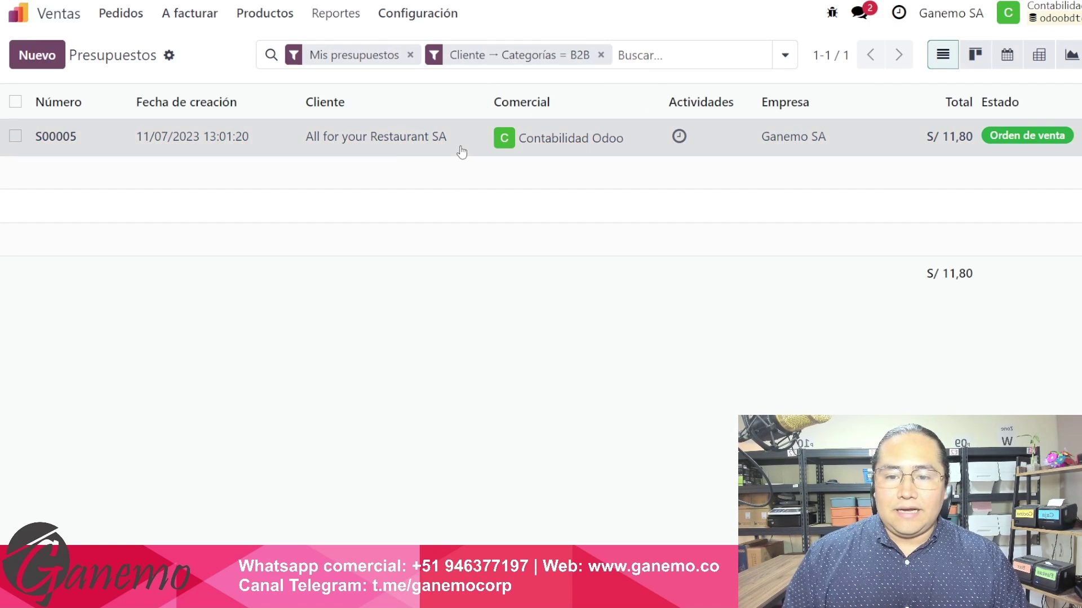
Step: Open the filtered order and its customer record to verify the category, and return to the quotations list
click(458, 148)
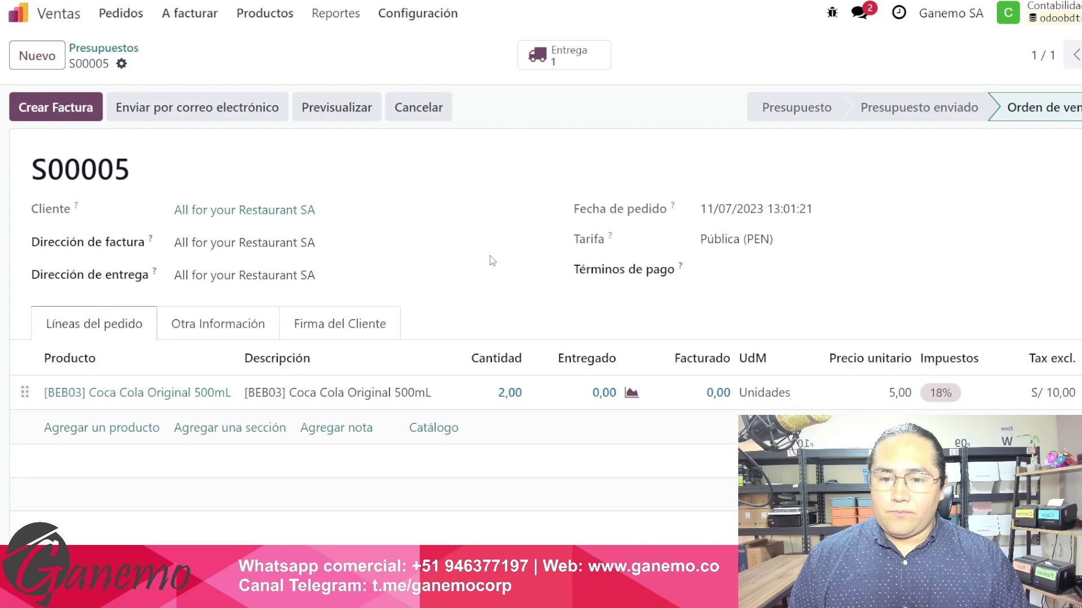
click(528, 244)
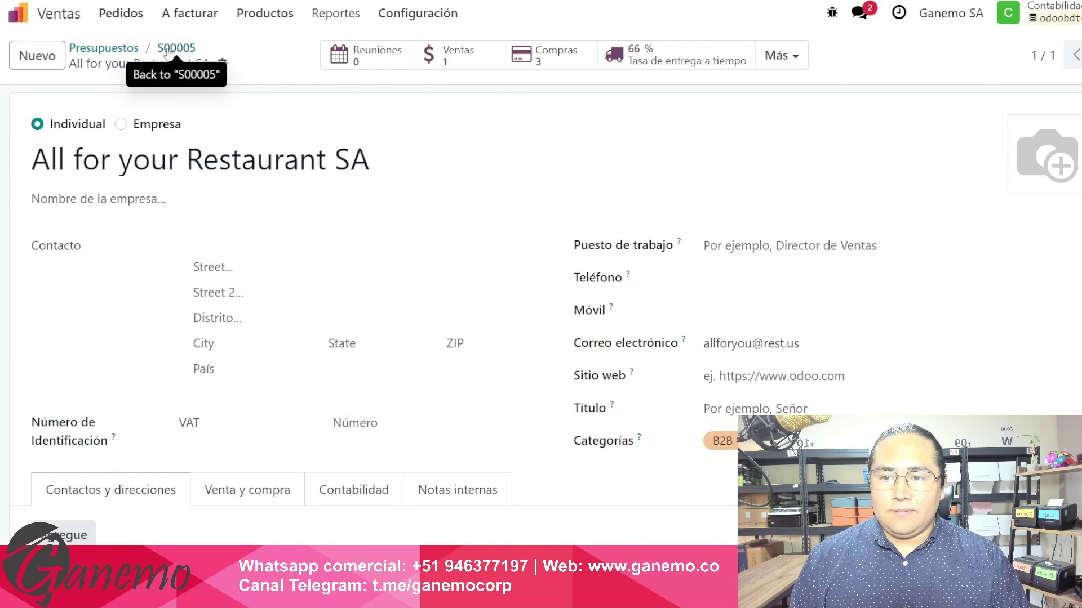
click(186, 49)
click(133, 53)
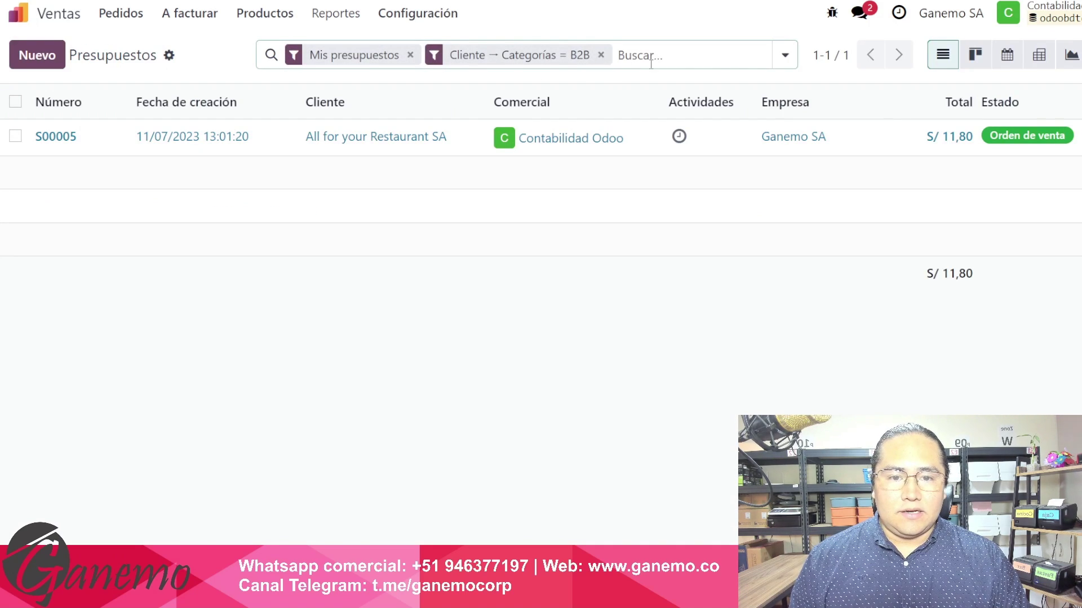
Step: Open the custom filter editor, move its dialog up and slightly left, and close it without adding a filter
click(780, 56)
click(327, 276)
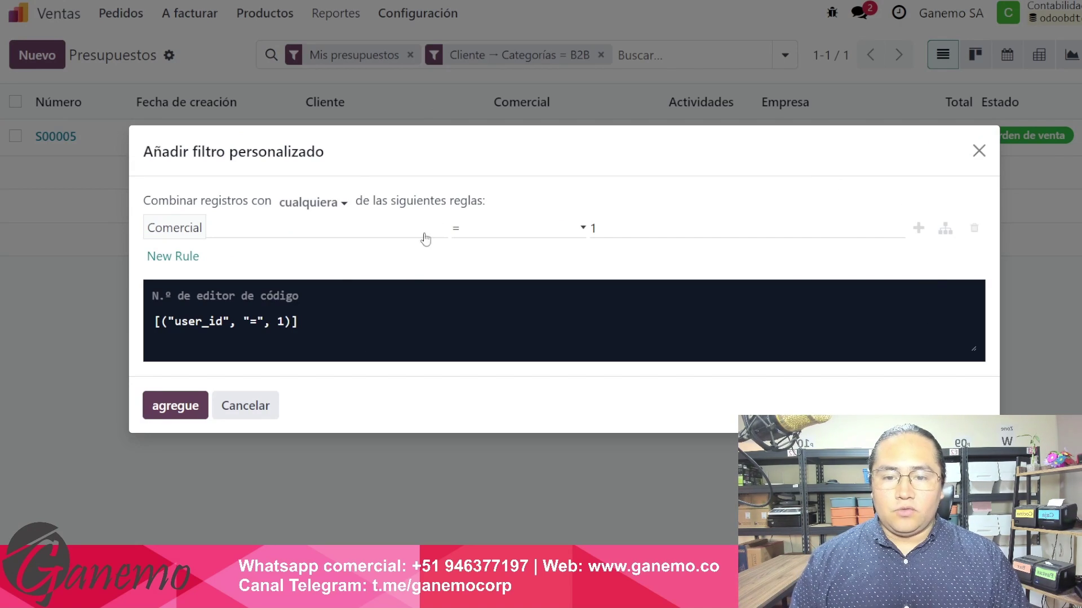
drag(528, 156, 494, 108)
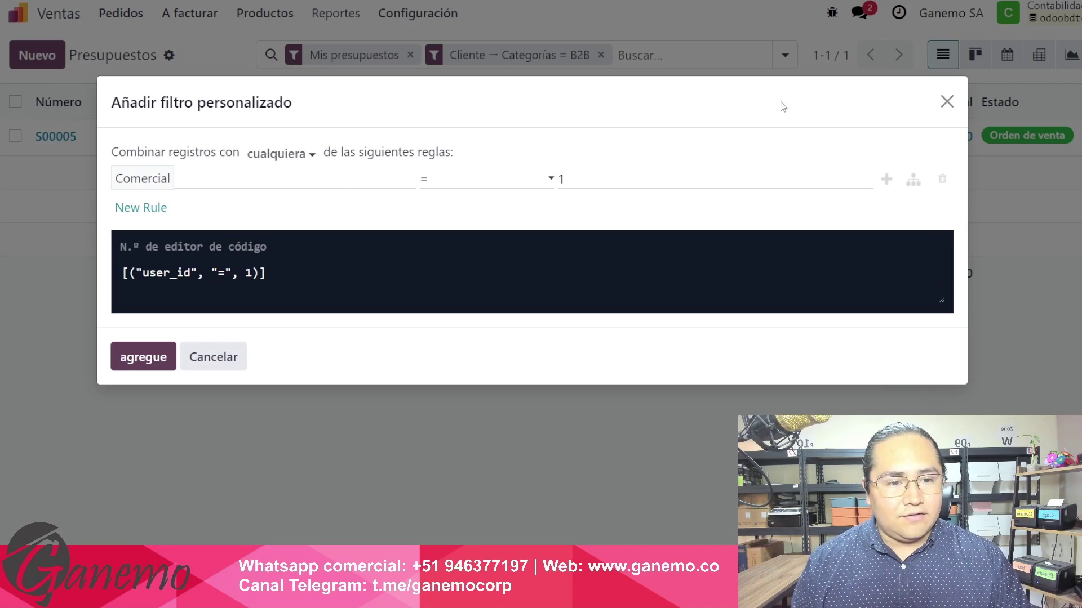
click(946, 102)
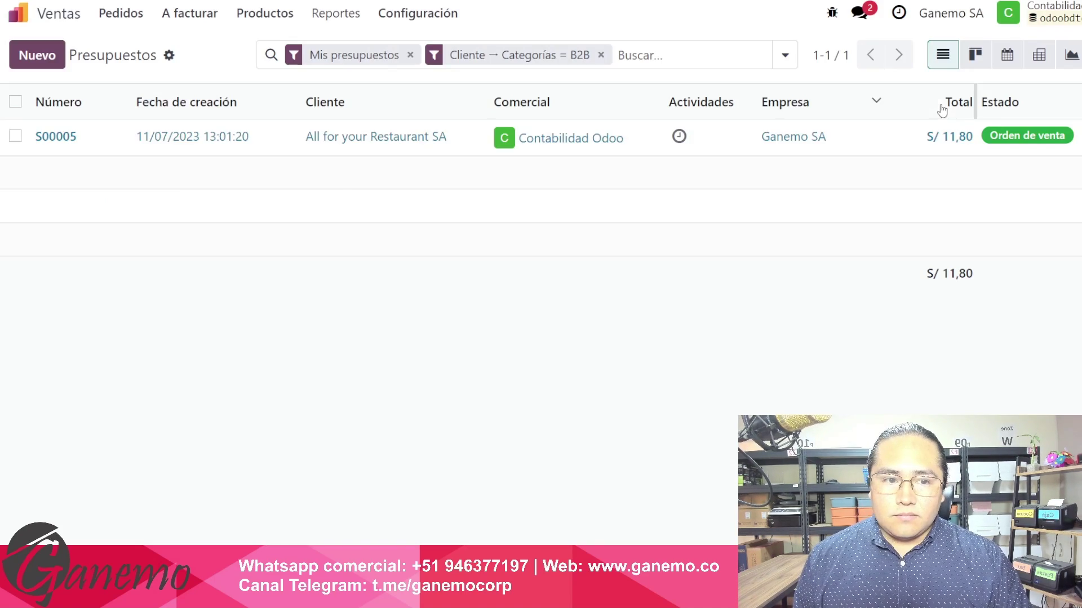
Step: Remove the Cliente → Categorías = B2B filter and select all eight quotations, extending the selection from the first row
click(602, 55)
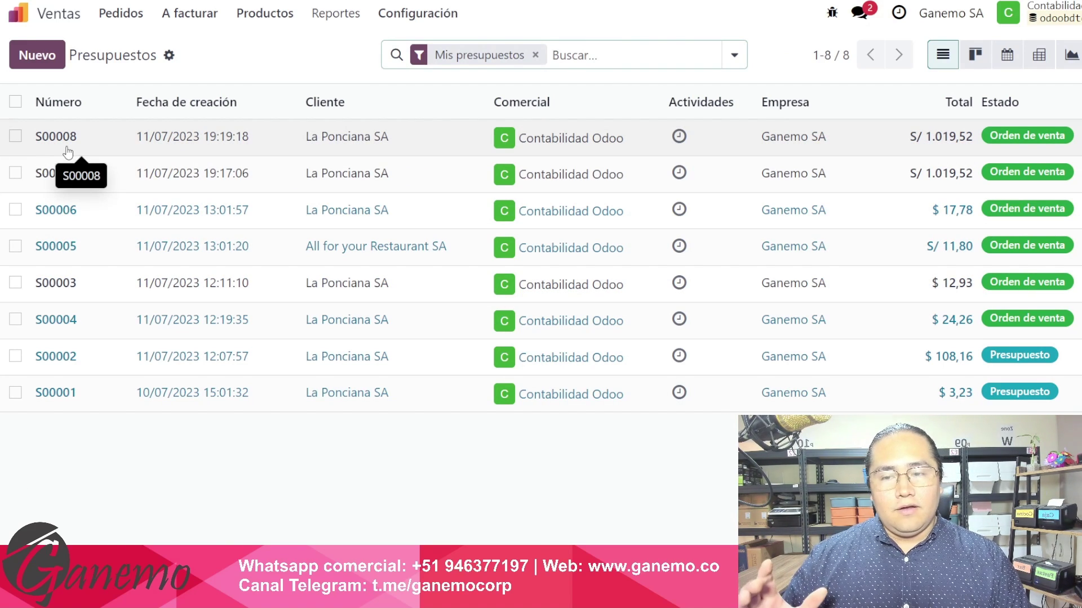
click(22, 141)
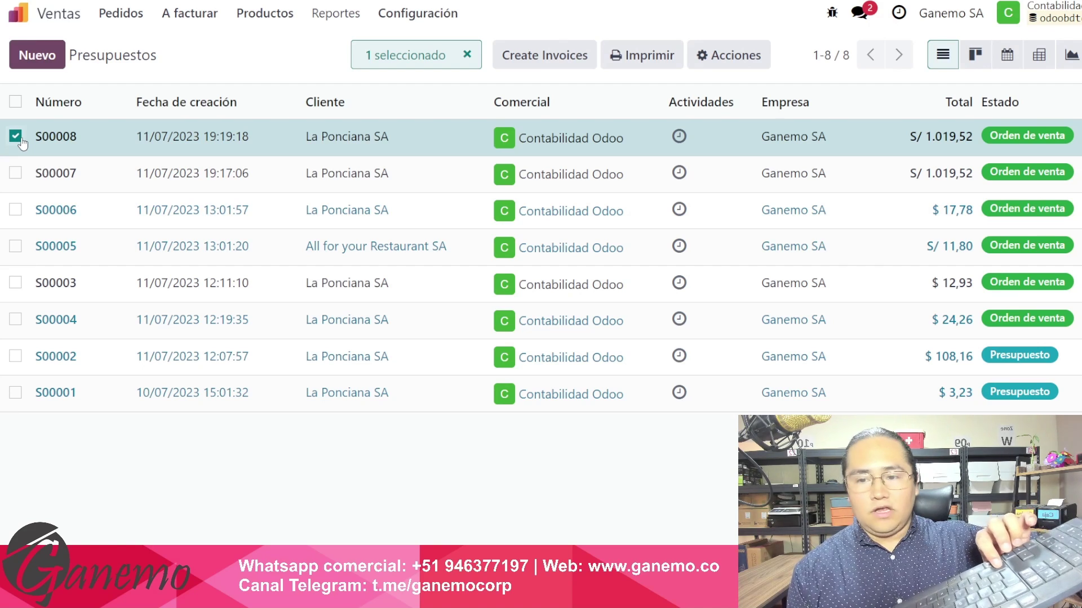
key(shift+Down)
key(shift+Down)
key(shift+Down)
key(shift+Down)
key(shift+Down)
key(shift+Down)
key(shift+Down)
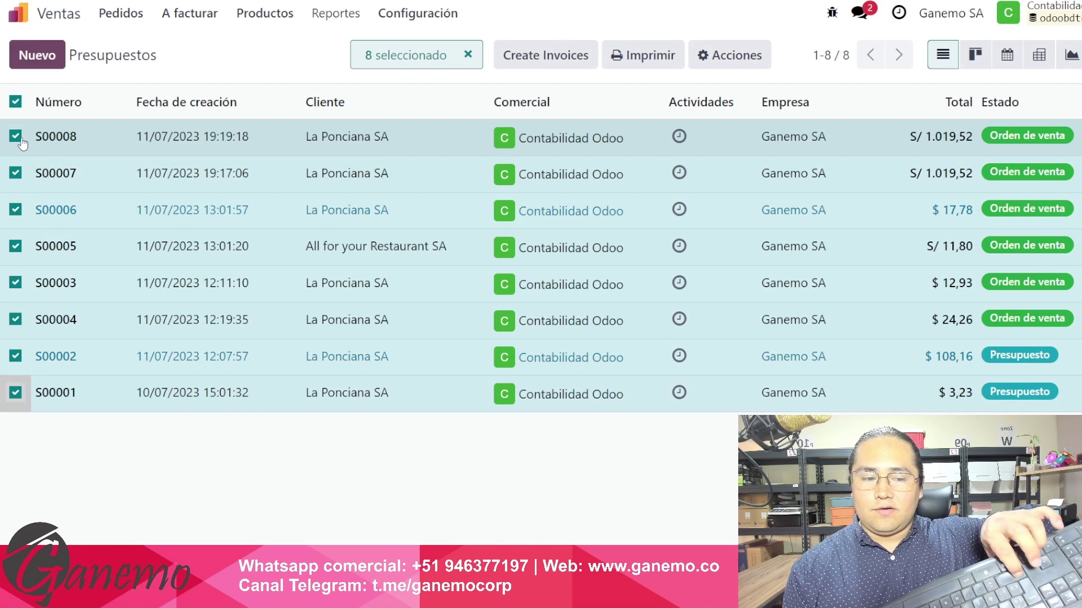
Step: Shrink the selection towards the first quotation and extend it back to all eight rows, twice in a row
key(shift+Up)
key(shift+Up)
key(shift+Up)
key(shift+Up)
key(shift+Up)
key(shift+Up)
key(shift+Up)
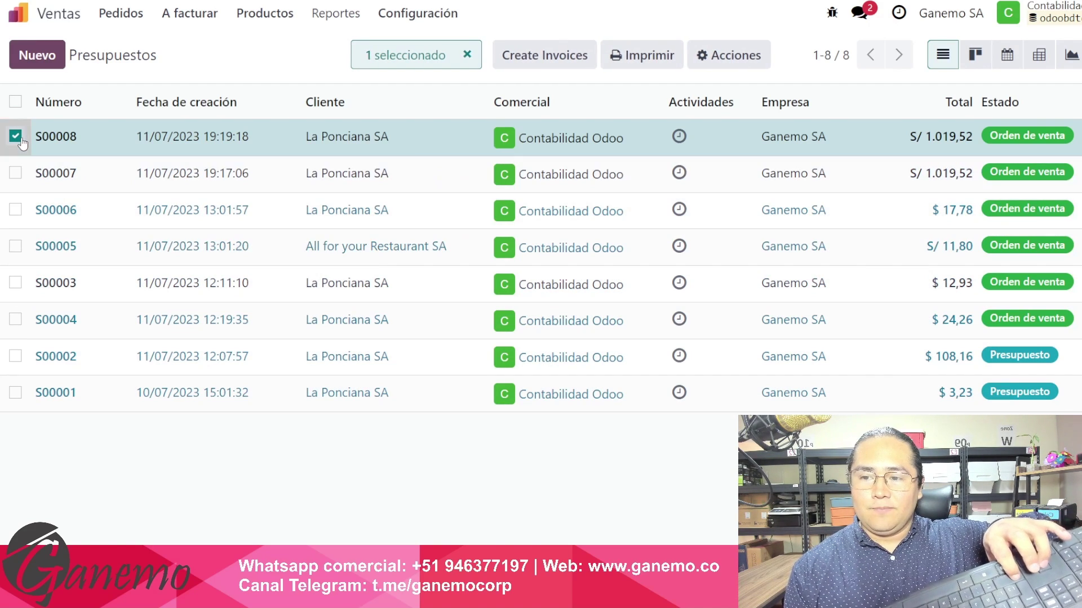
key(shift+Down)
key(shift+Down)
key(shift+Down)
key(shift+Down)
key(shift+Down)
key(shift+Down)
key(shift+Down)
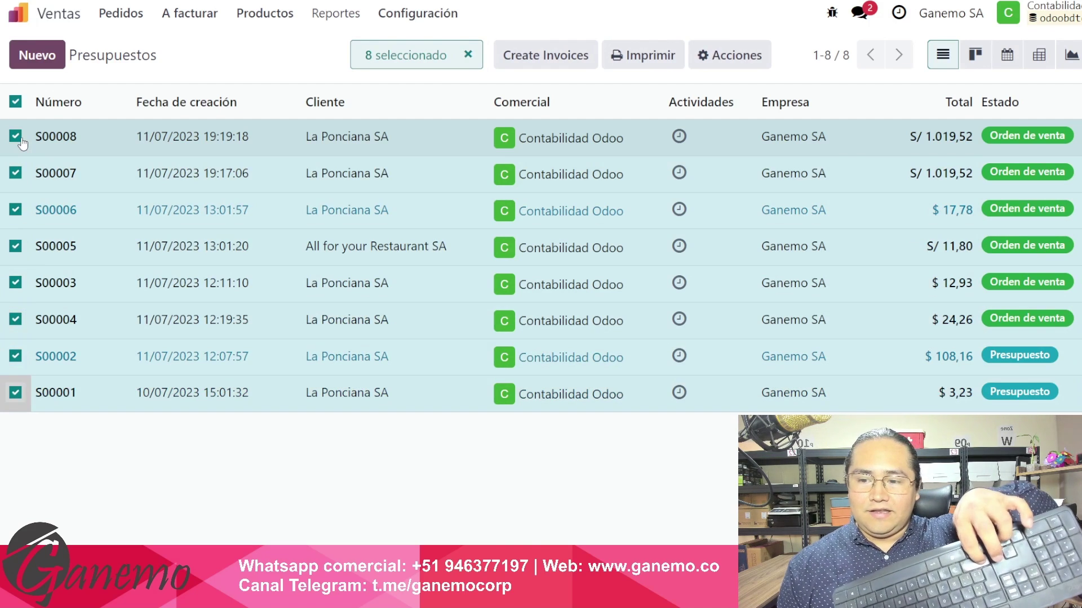
key(shift+Up)
key(shift+Up)
key(shift+Up)
key(shift+Up)
key(shift+Up)
key(shift+Down)
key(shift+Down)
key(shift+Down)
key(shift+Down)
key(shift+Down)
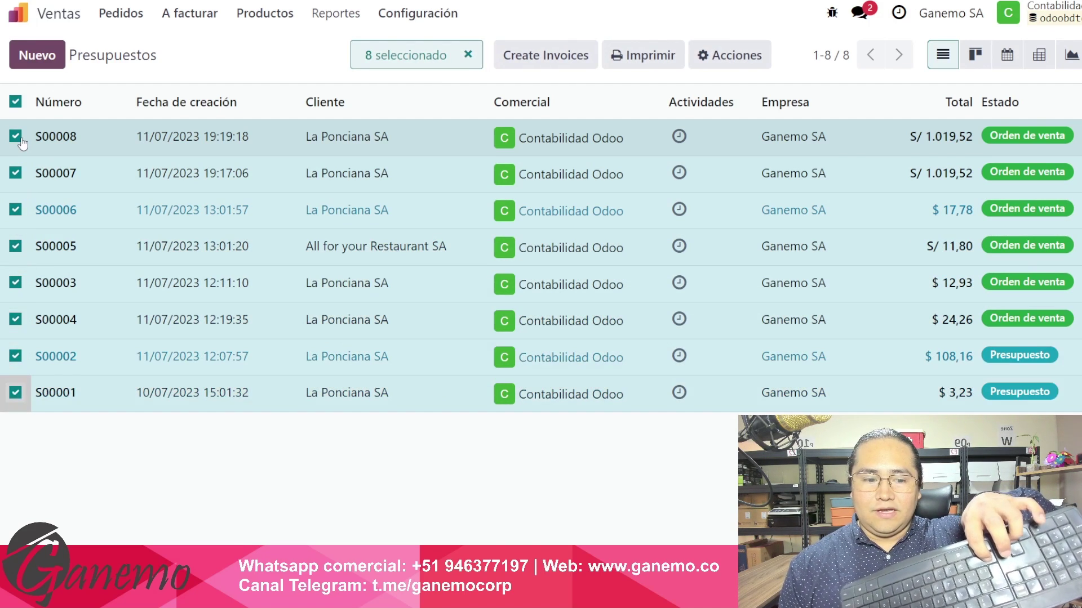
Step: Reduce the selection to the first five quotations in the list
key(shift+Up)
key(shift+Up)
key(shift+Up)
key(shift+Up)
key(shift+Down)
key(shift+Down)
key(shift+Up)
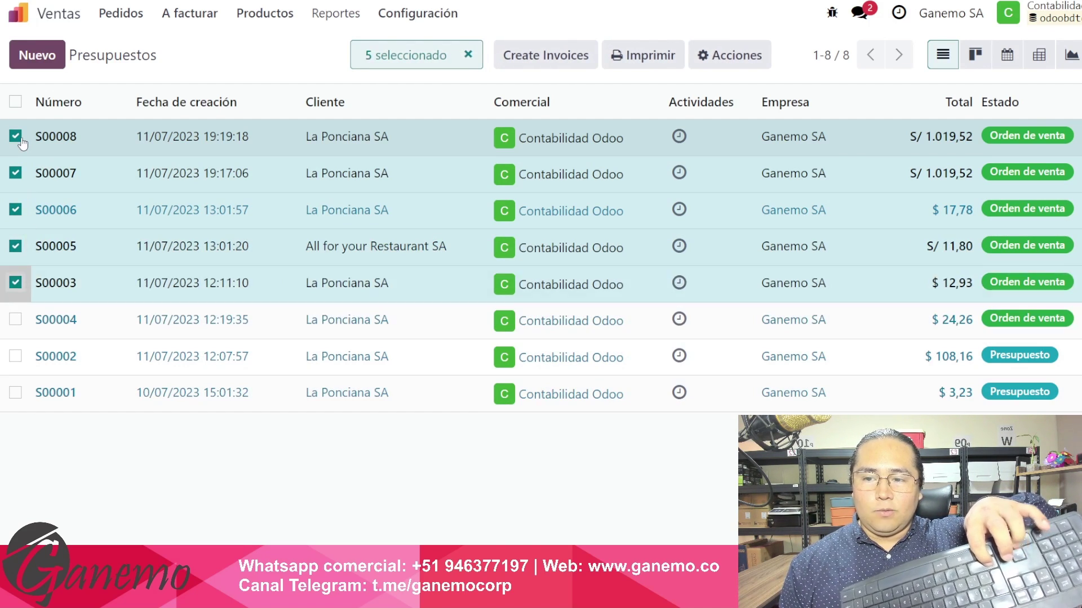
Step: Extend the selection from the first five quotations to all eight rows, briefly stepping it back along the way
key(shift+Down)
key(shift+Up)
key(shift+Down)
key(shift+Down)
key(shift+Down)
key(shift+Up)
key(shift+Down)
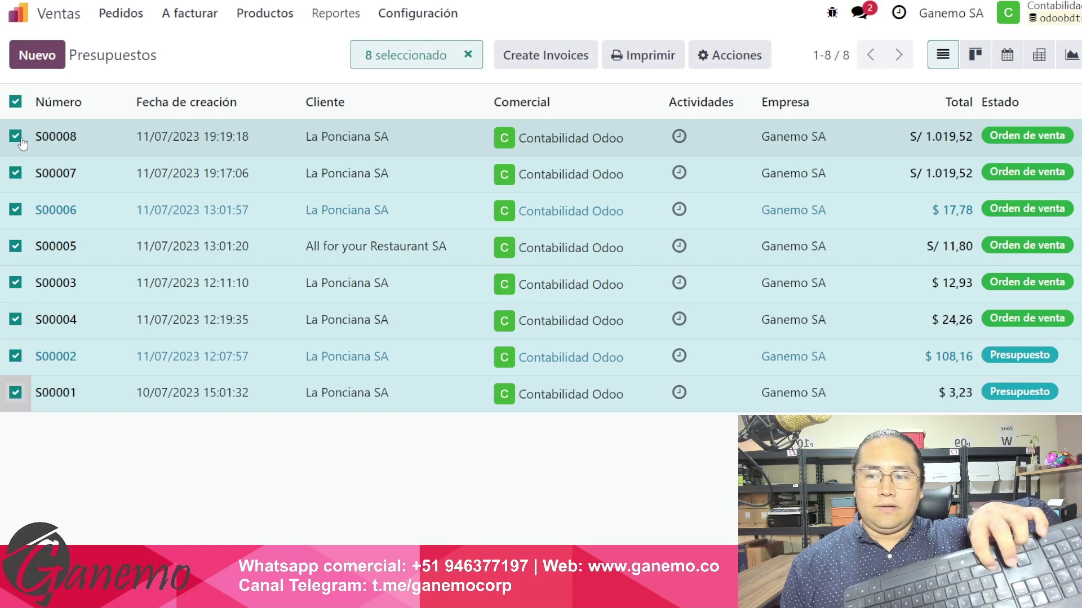
Step: Shrink the selection up to the first quotation and extend it back to include S00007
key(shift+Up)
key(shift+Up)
key(shift+Up)
key(shift+Up)
key(shift+Up)
key(shift+Up)
key(shift+Up)
key(shift+Down)
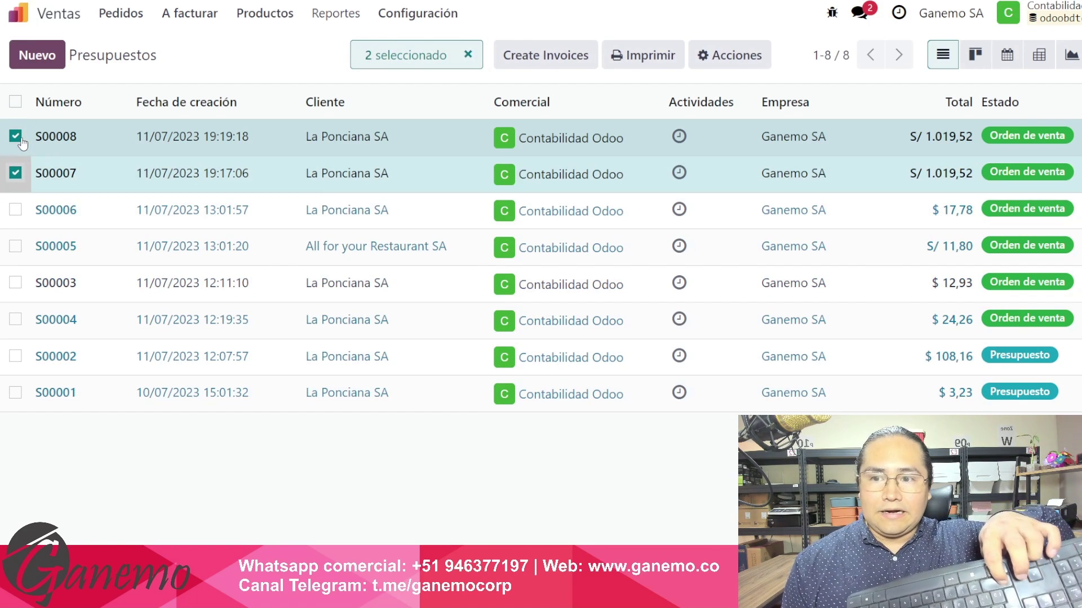
Step: Extend the selection row by row to the first seven quotations, and toggle the selection of the whole list twice
key(shift+Down)
key(shift+Down)
key(shift+Down)
key(shift+Down)
key(shift+Down)
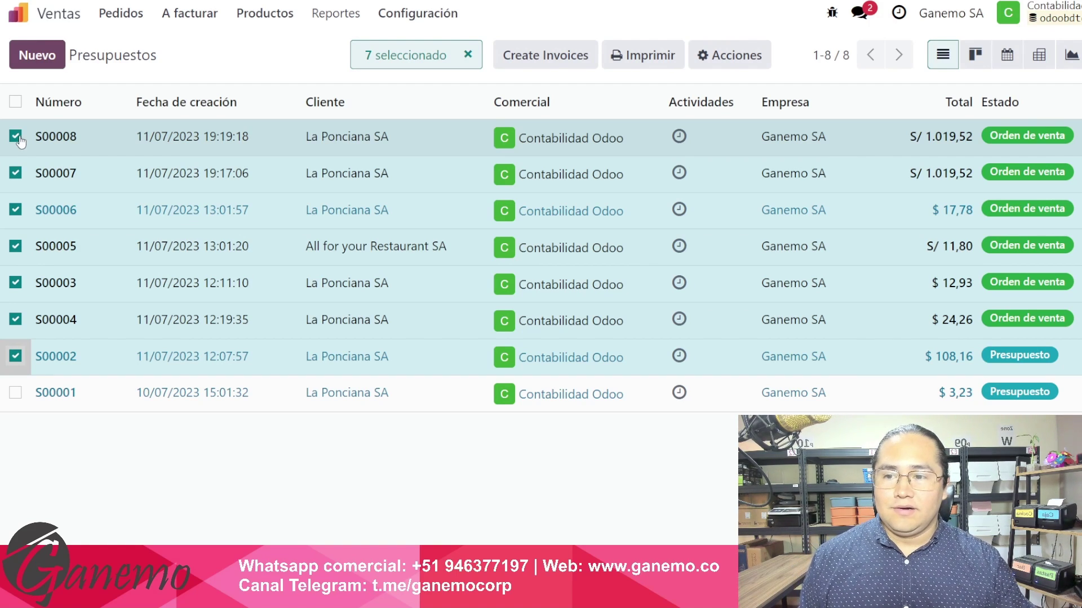
click(15, 102)
click(15, 101)
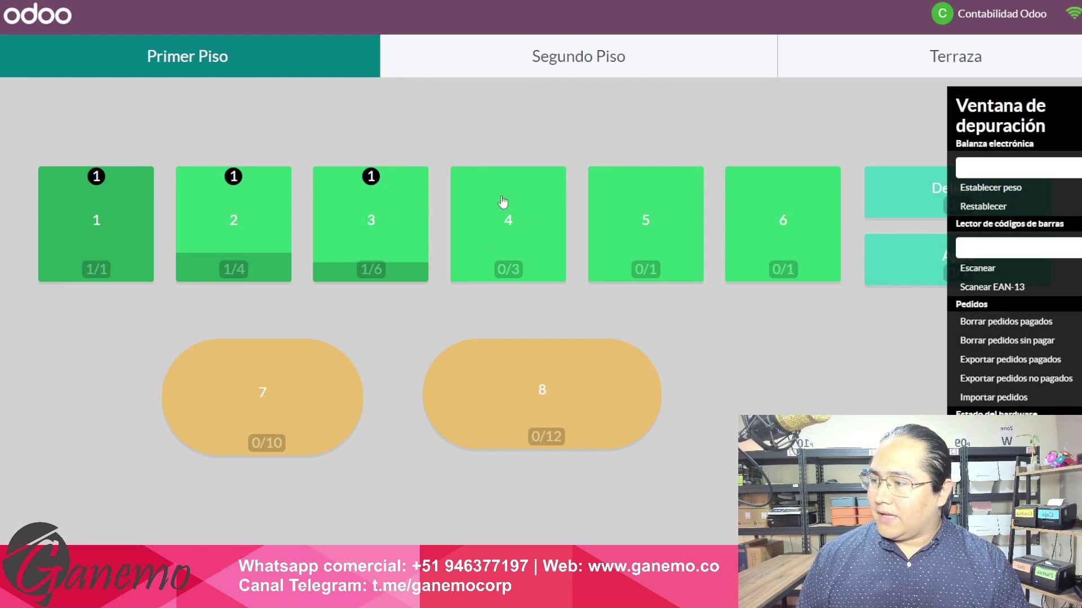
Step: Order Maki Acevichado, Maki California, Maki filadelfia, Coca Cola Original and Fanta Cola Inglesa for table 4 and send the order to the kitchen
click(508, 221)
click(510, 414)
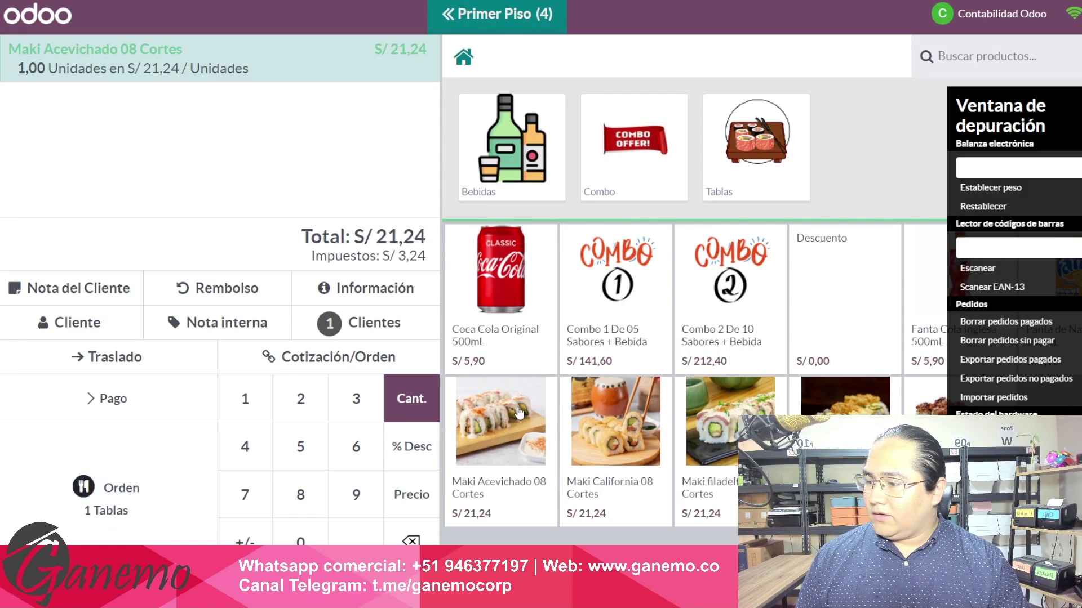
click(618, 419)
click(712, 420)
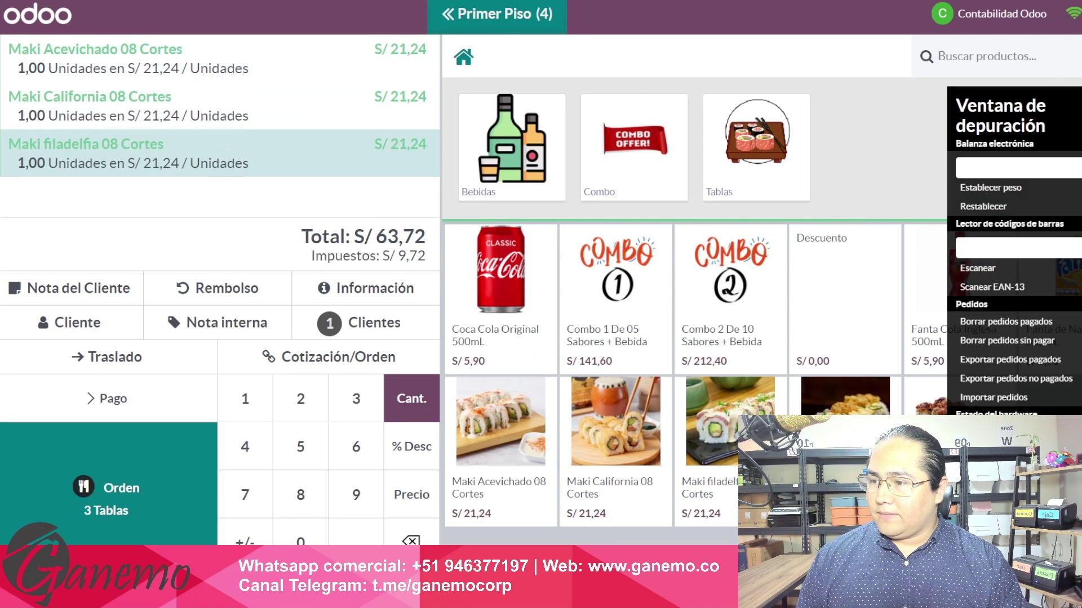
click(510, 288)
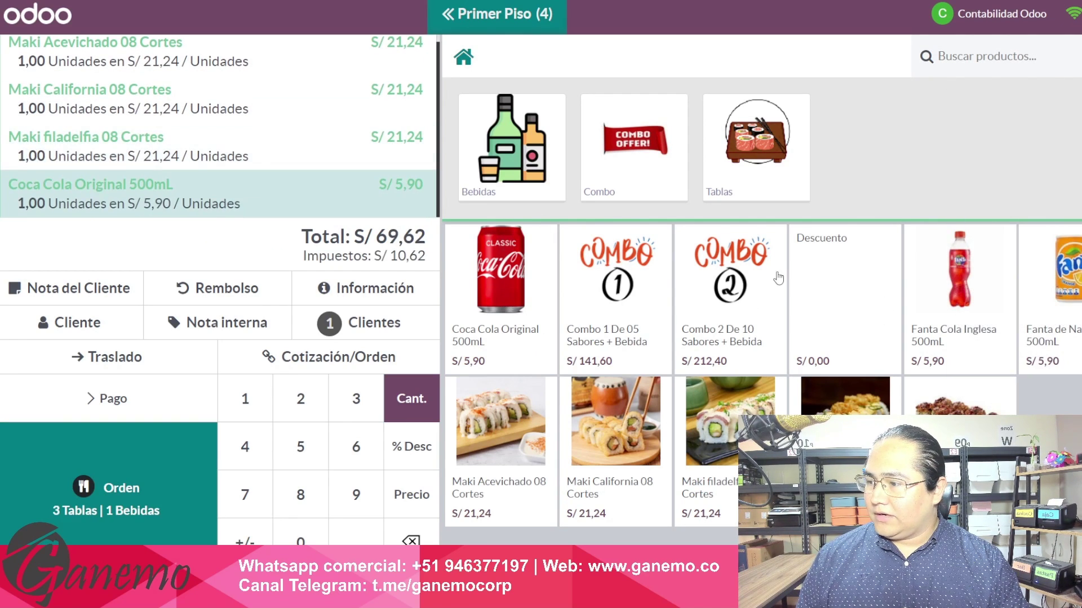
click(961, 279)
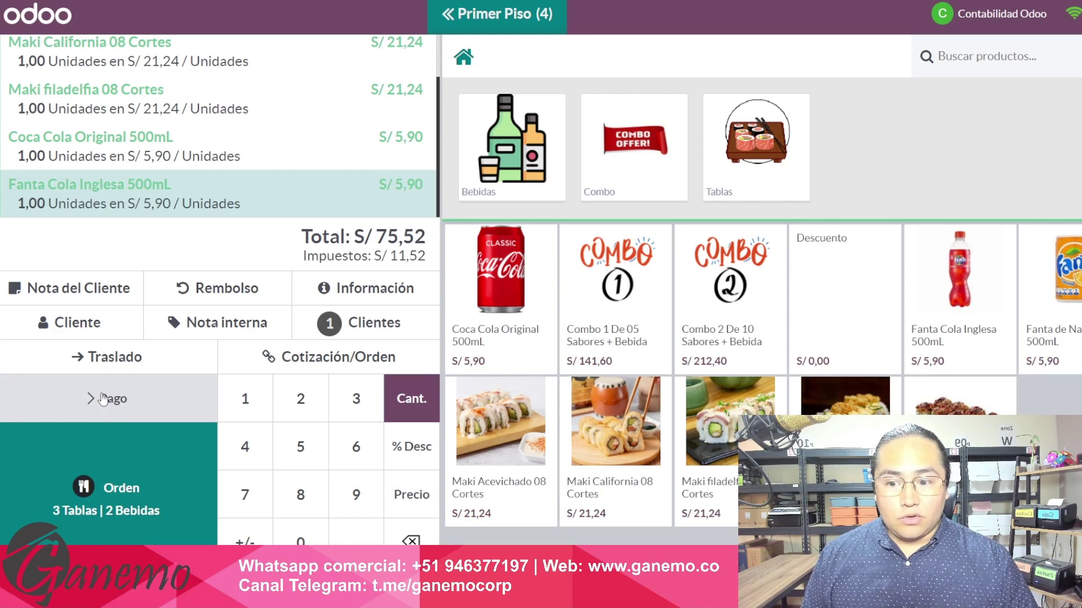
click(107, 497)
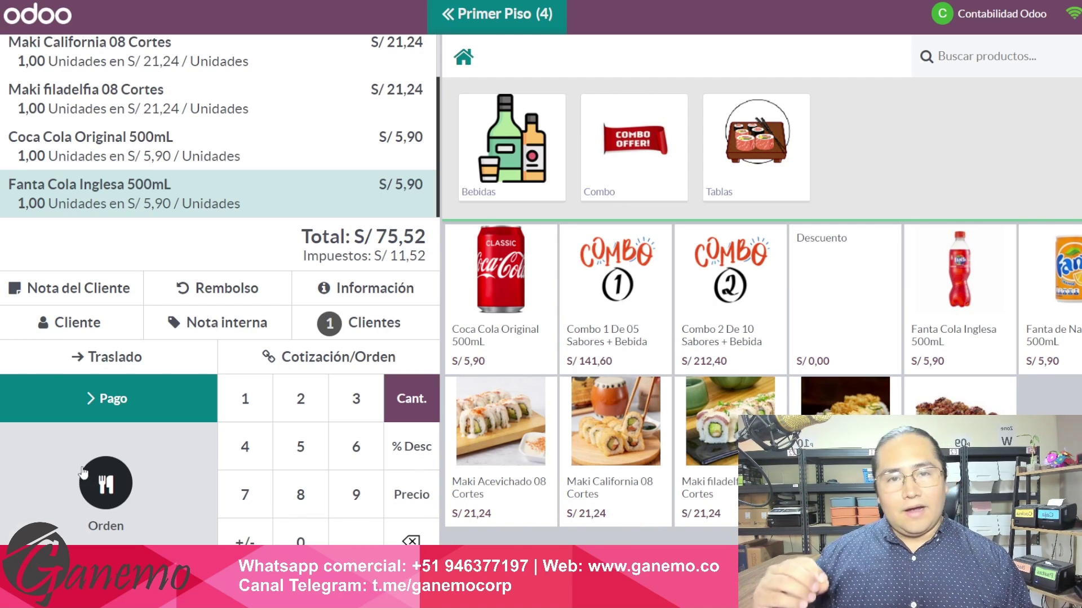
Step: Switch to the kitchen display, mark table 4's Maki Acevichado 08 Cortes as done using its product filter, and remove the filter
key(alt+Tab)
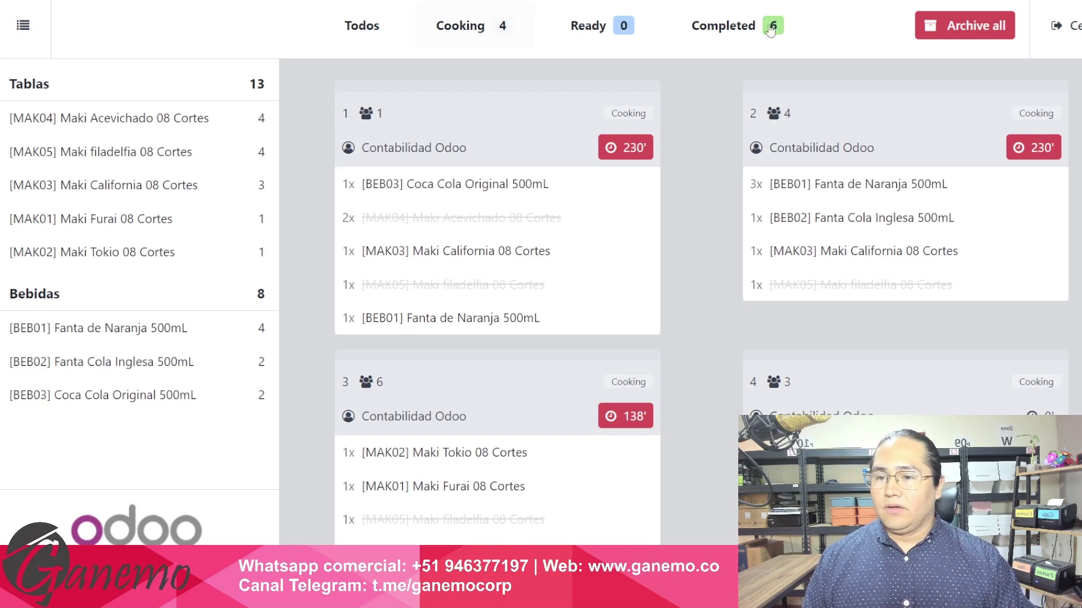
click(162, 127)
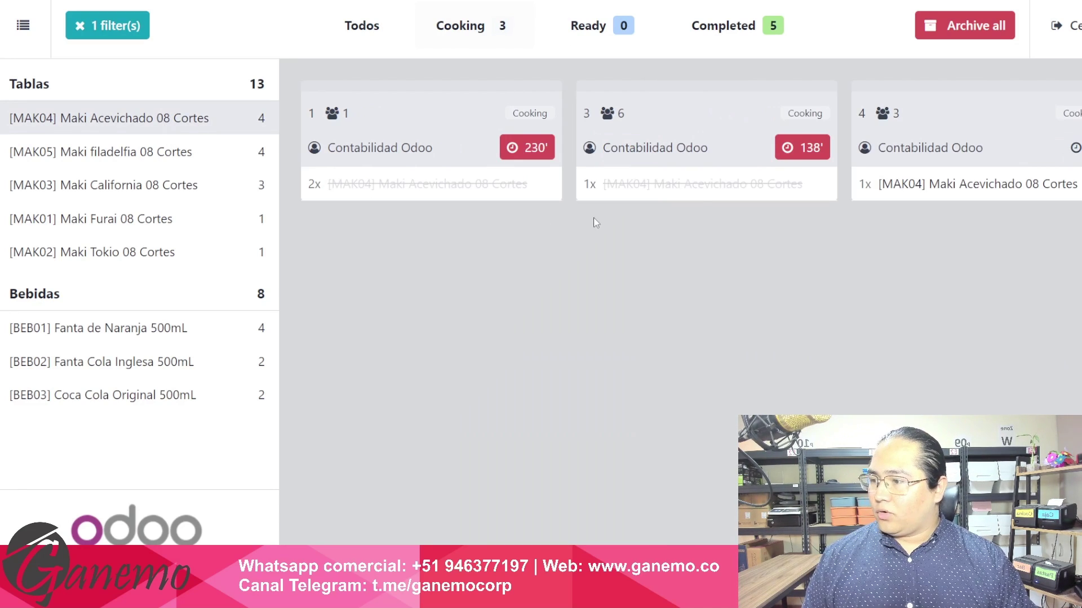
click(944, 191)
click(162, 119)
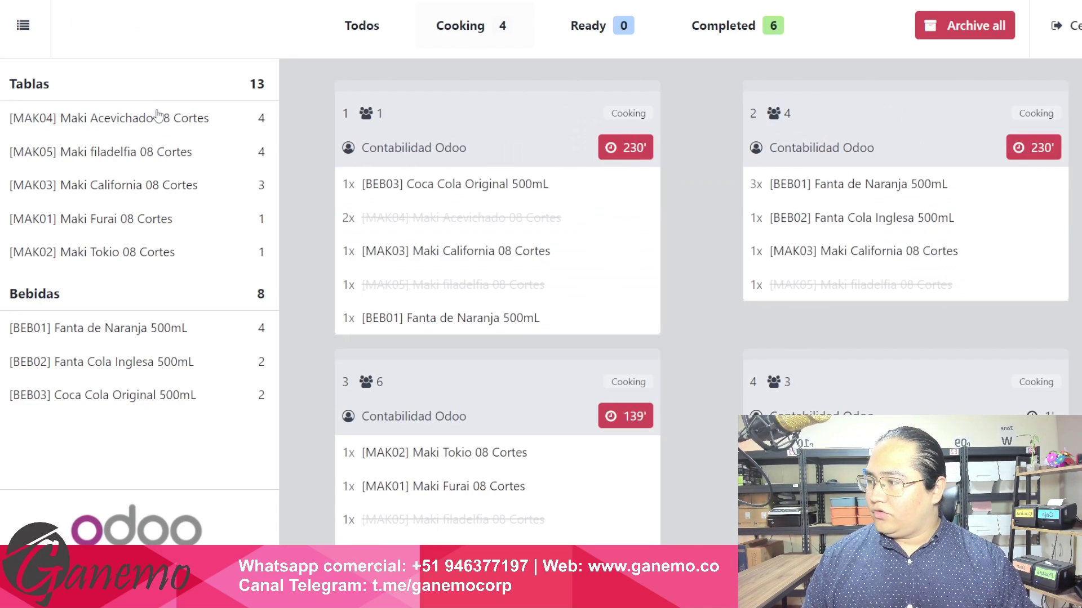
Step: Filter the kitchen orders by Maki filadelfia 08 Cortes, mark table 4's item as done, and remove the filter
click(165, 152)
click(459, 319)
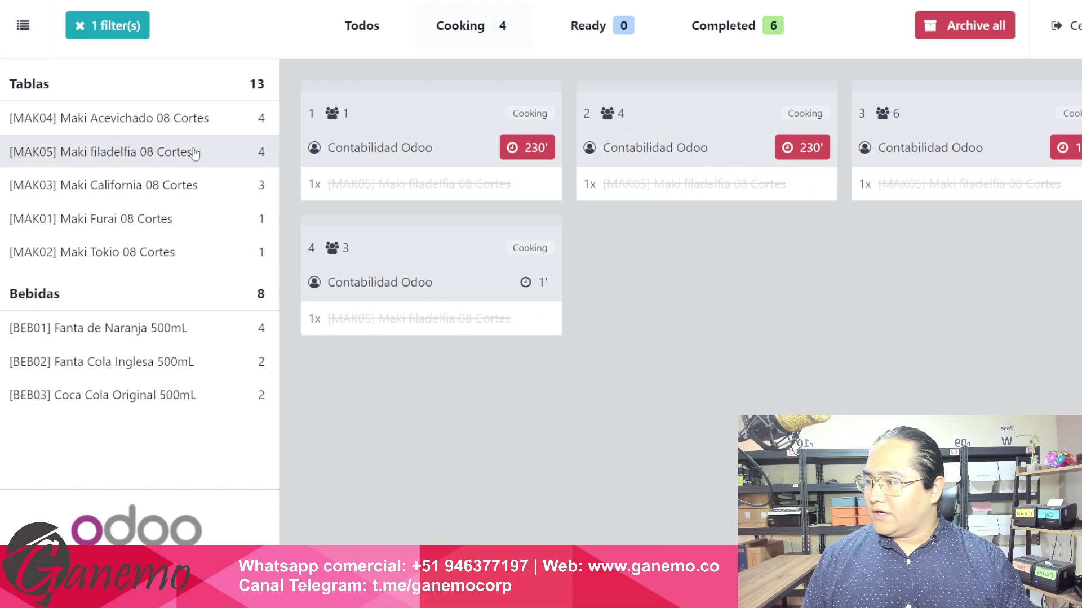
click(190, 151)
Step: Filter the kitchen orders by Maki California 08 Cortes and mark the item as done for tables 1, 2 and 4
click(192, 187)
click(462, 189)
click(686, 189)
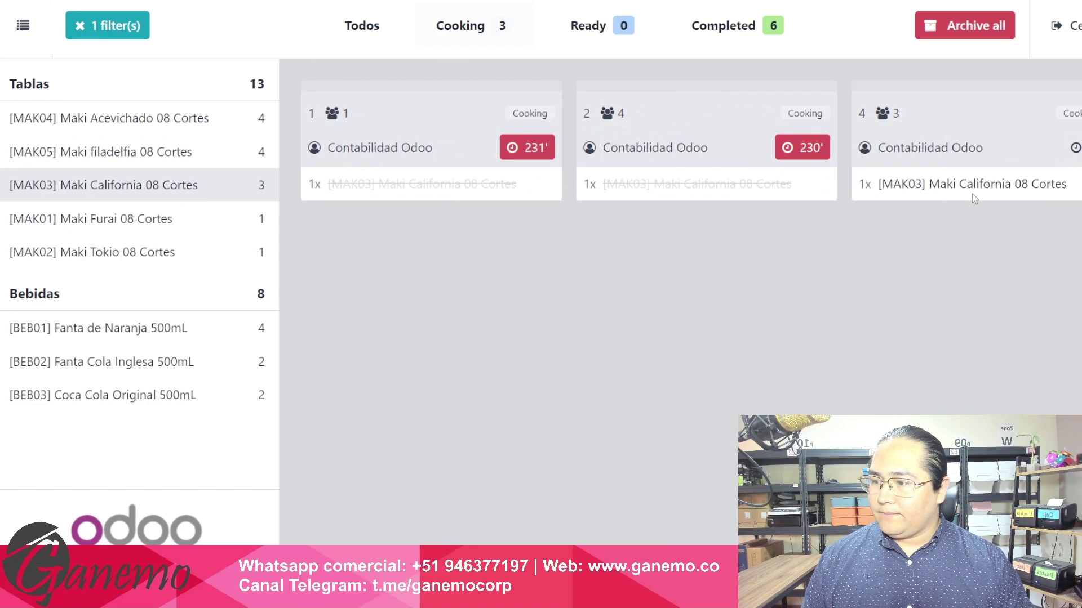
click(976, 197)
Step: Add the Tablas category filter, remove the Maki California filter, and clear the remaining filter to show all items again
click(200, 90)
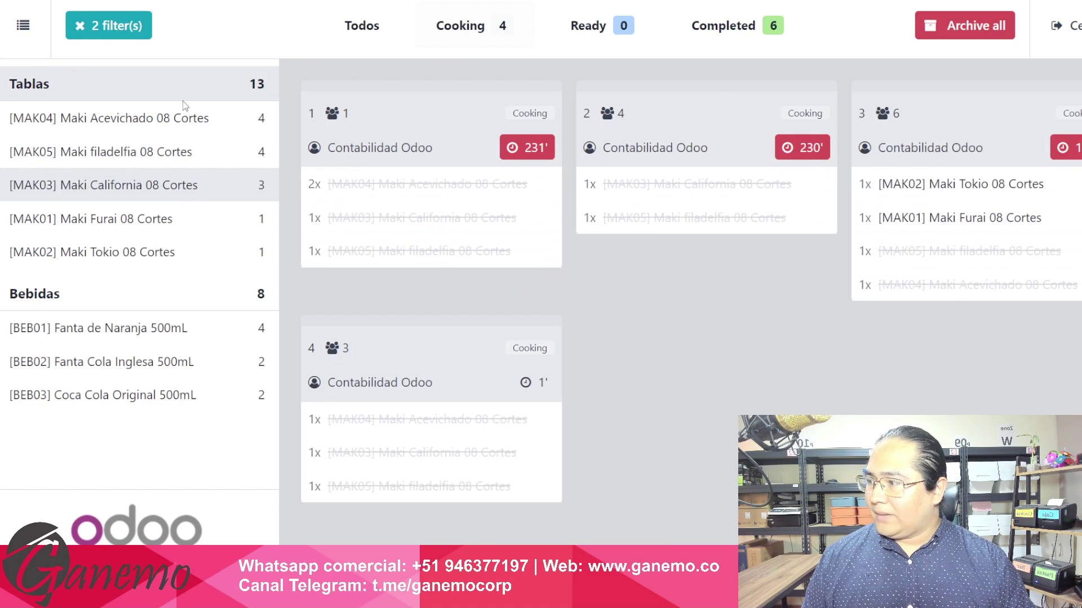
click(169, 185)
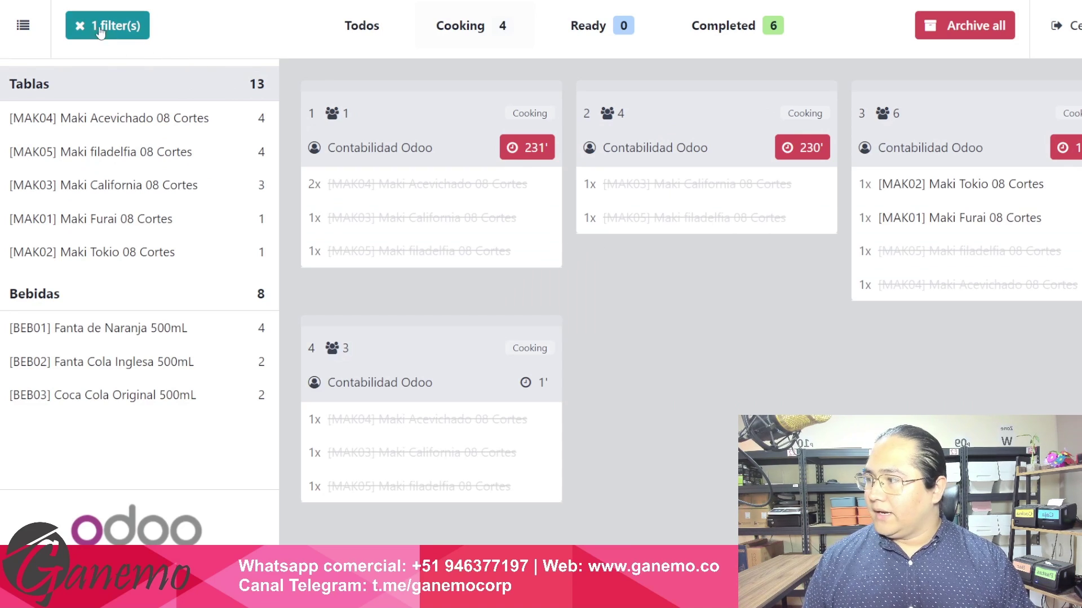
click(79, 31)
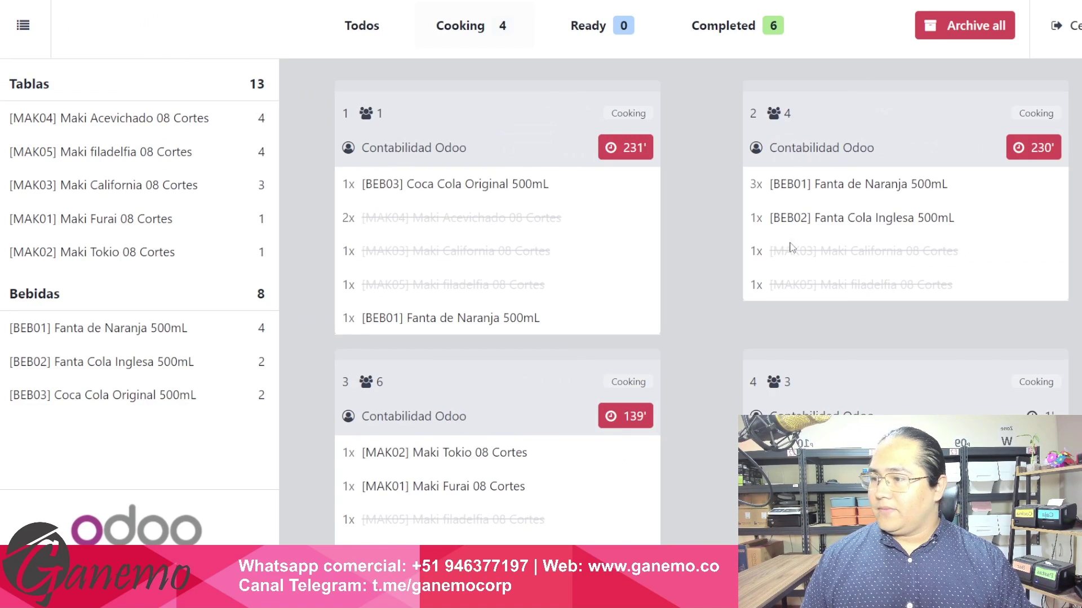
Step: Mark the remaining drinks as done: Coca Cola Original and Fanta de Naranja for table 1, Fanta de Naranja and Fanta Cola Inglesa for table 2
scroll(731, 295, down, 2)
scroll(732, 295, up, 2)
click(527, 187)
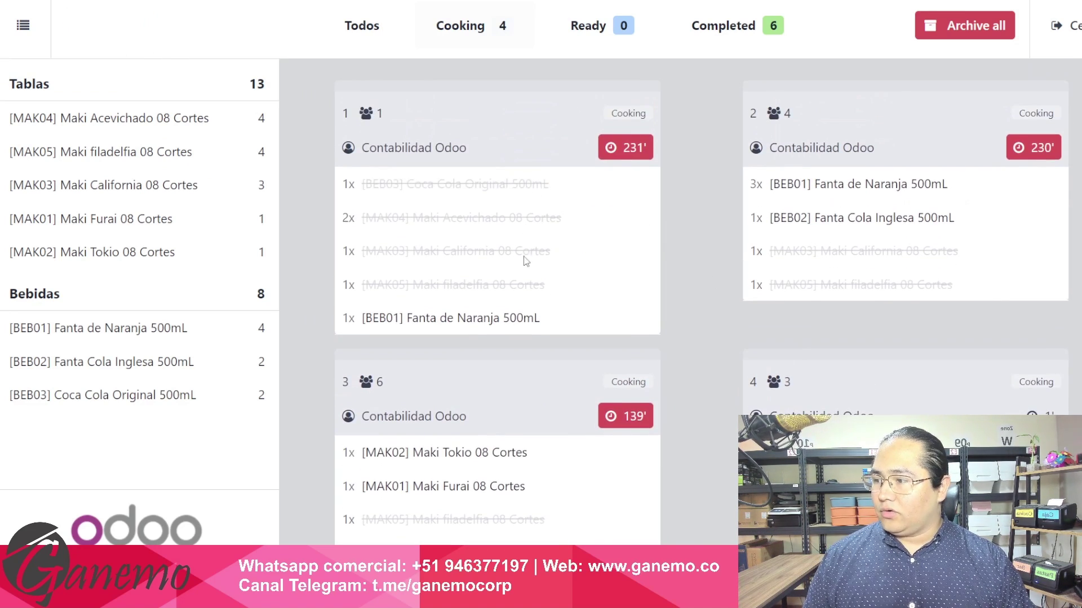
click(514, 329)
click(817, 187)
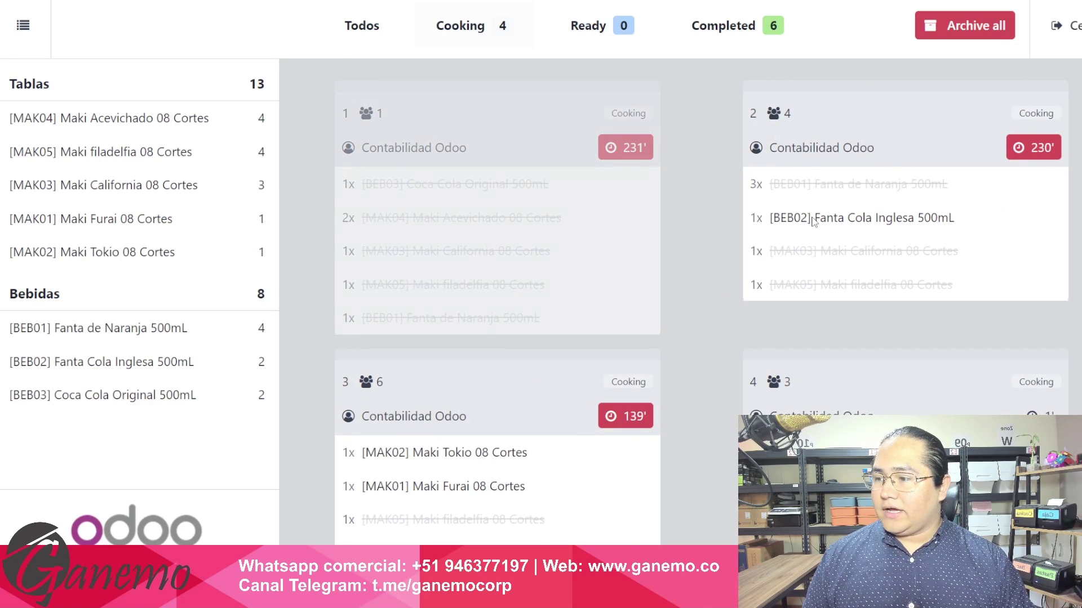
click(815, 221)
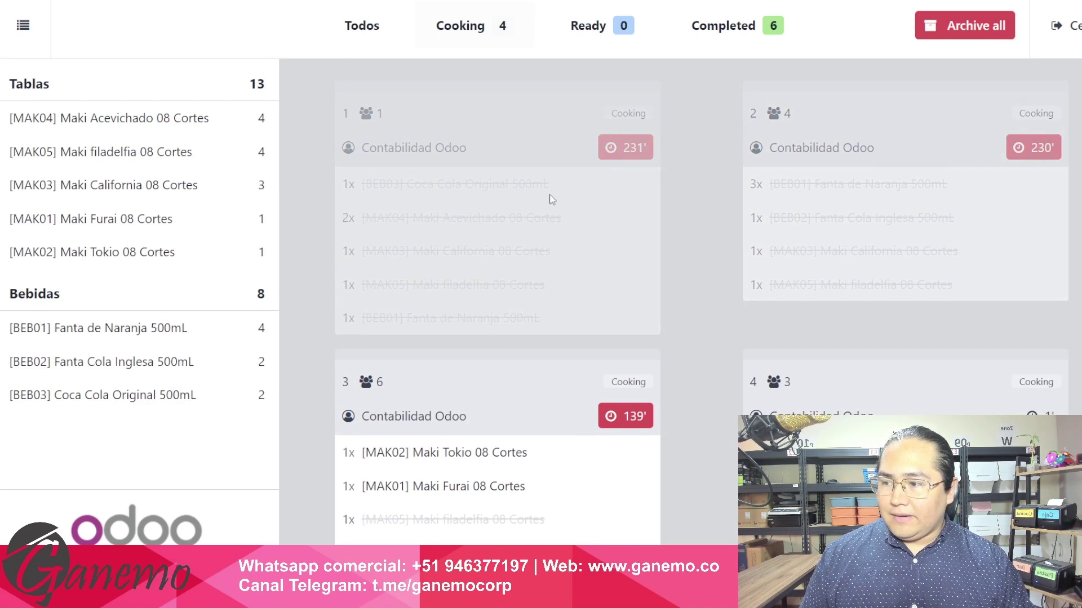
Step: Mark Maki Tokio 08 Cortes and Maki Furai 08 Cortes as done in table 3's kitchen order
scroll(614, 336, down, 1)
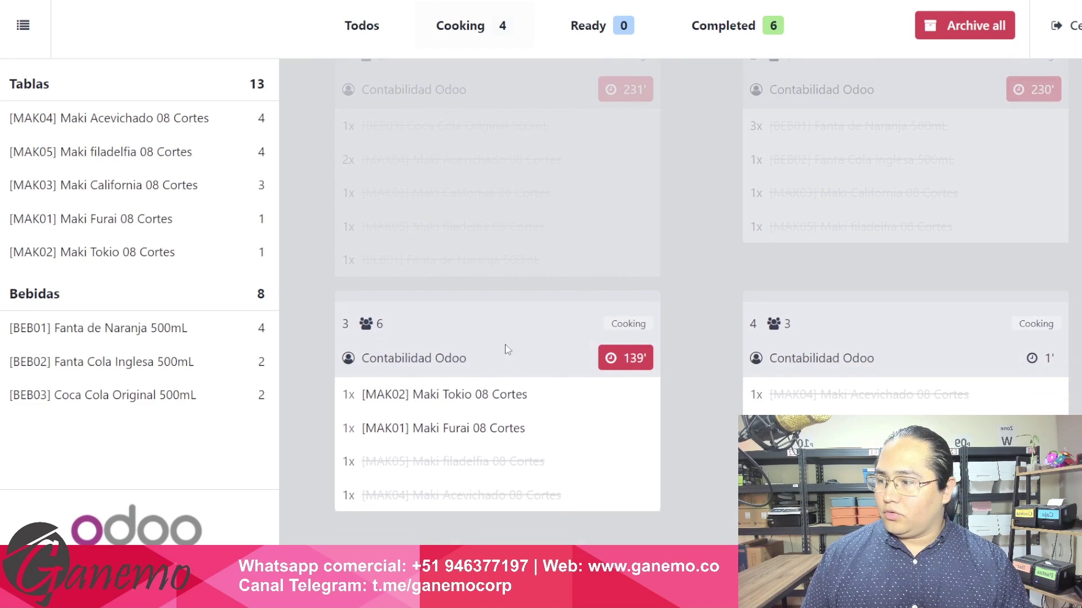
click(445, 395)
click(455, 431)
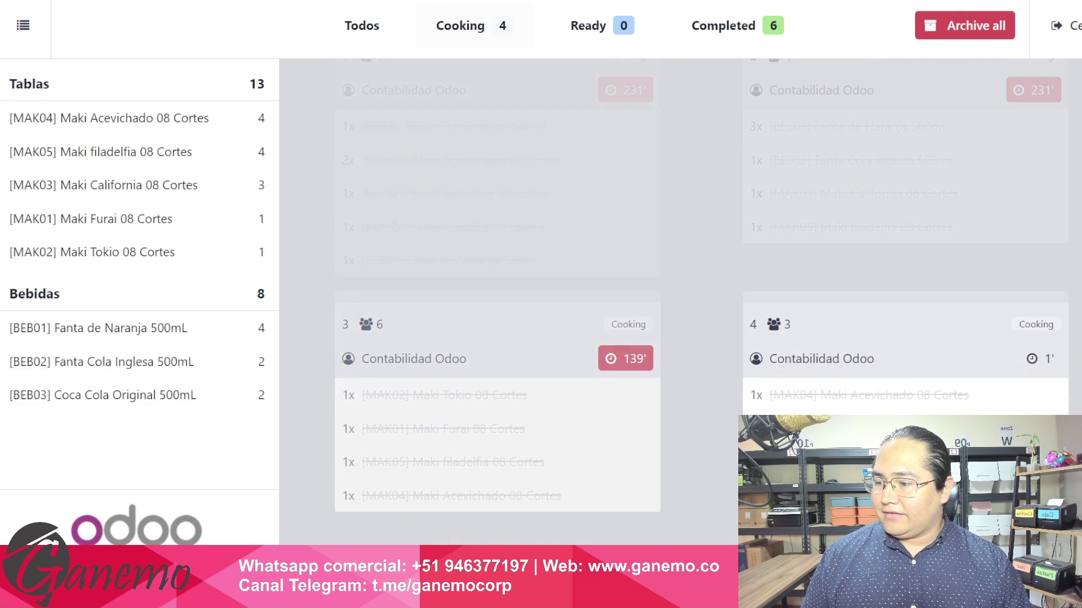
scroll(700, 422, up, 1)
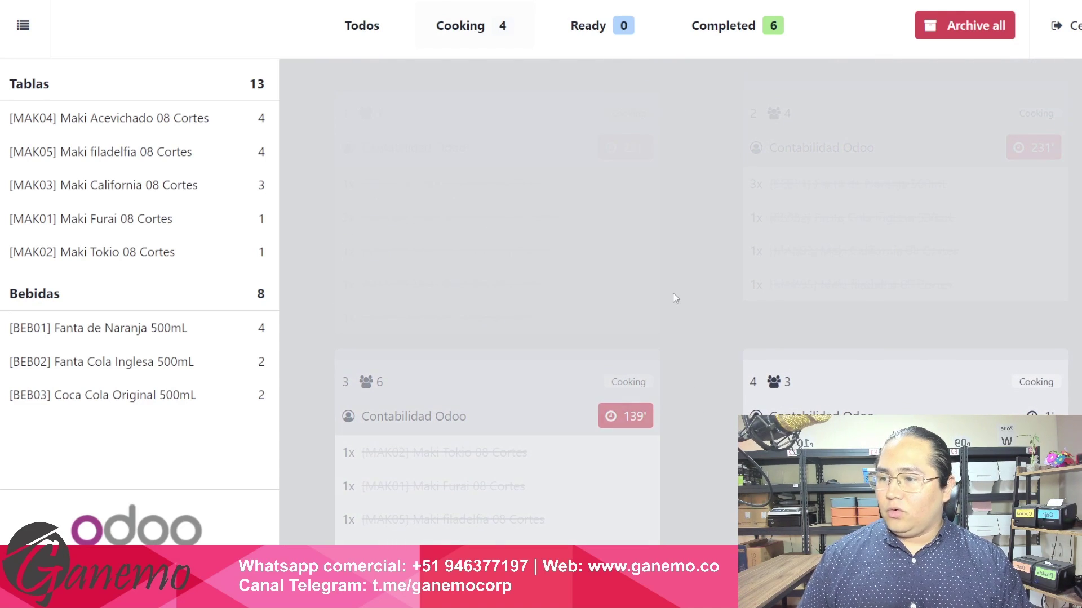